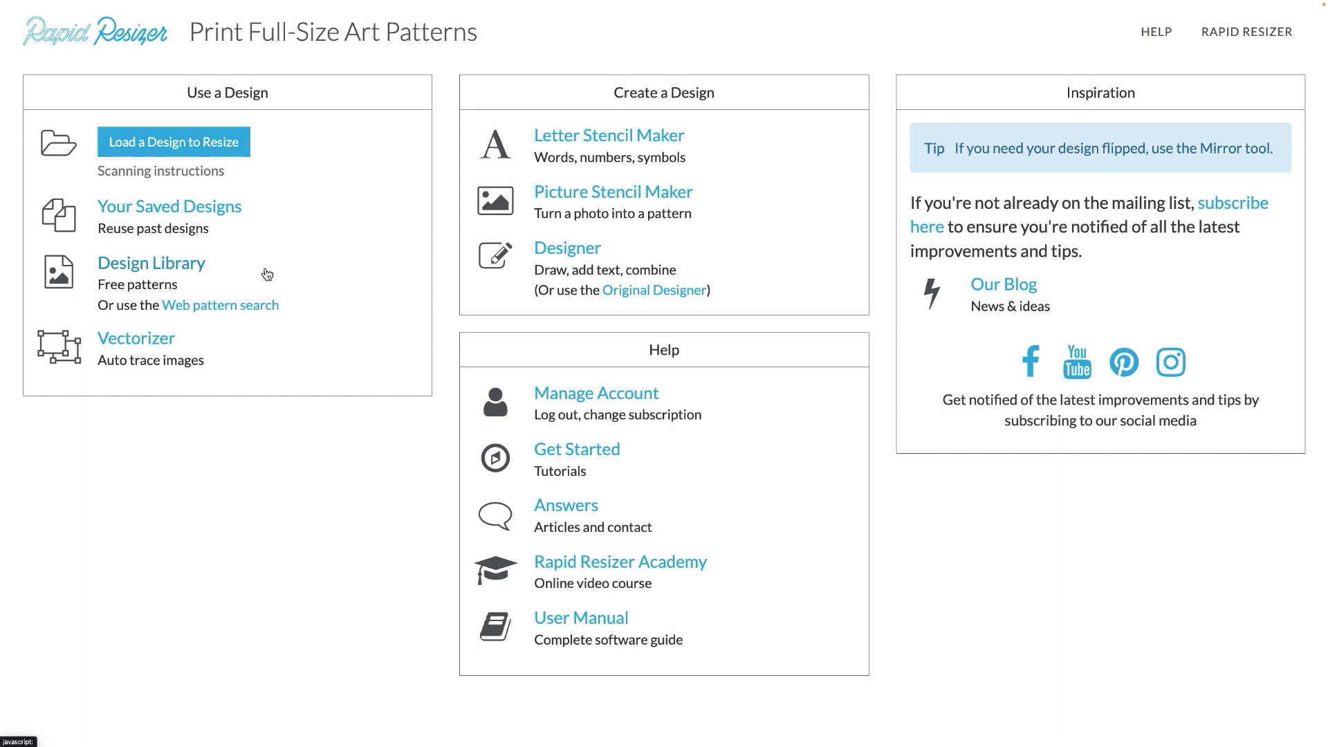
Load the Glass Pattern Diamond design with the square frame from the Design Library for customizing.
left_click(199, 266)
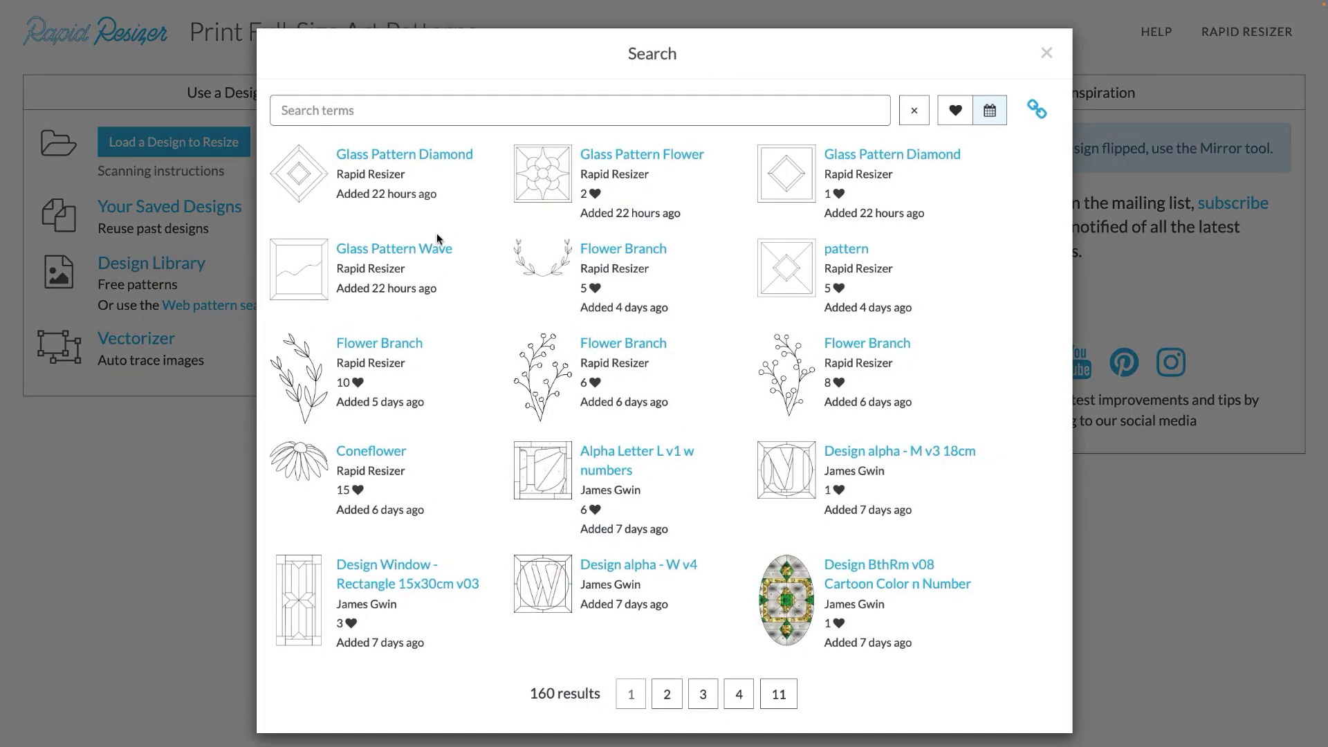
left_click(801, 175)
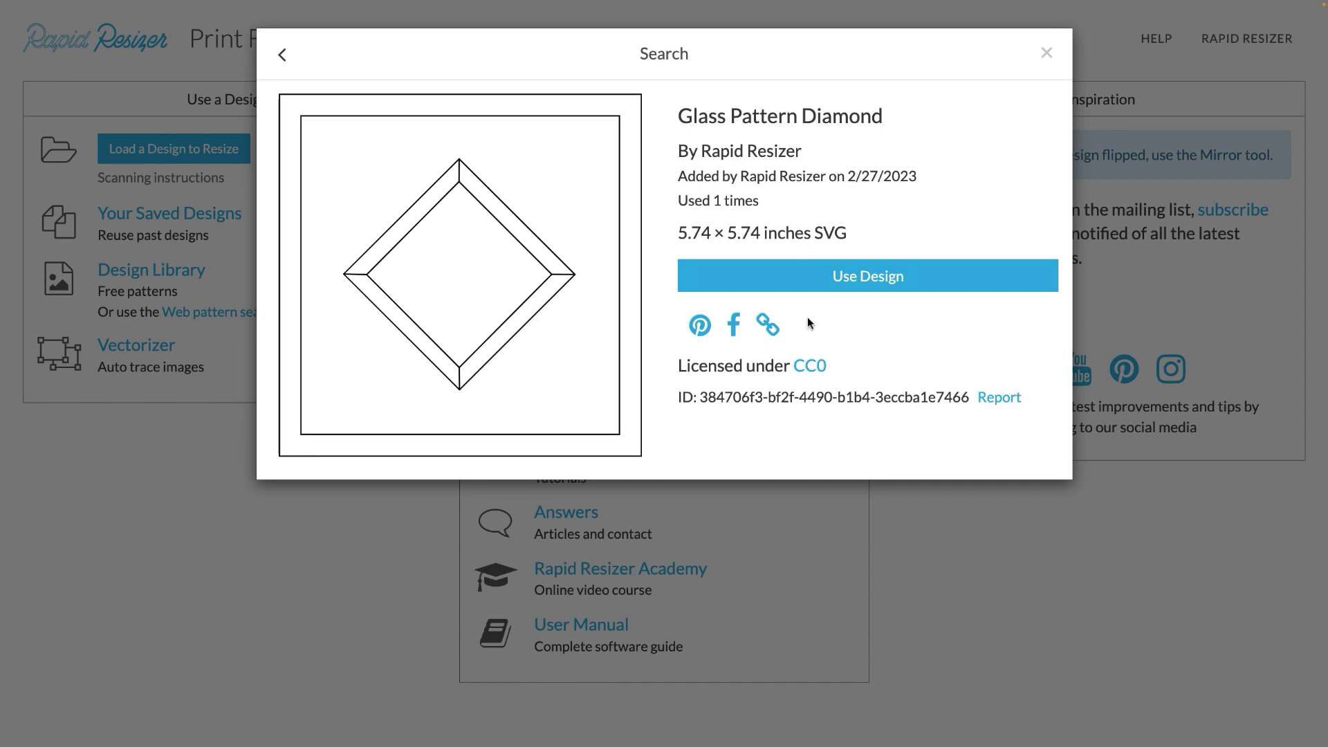
left_click(832, 281)
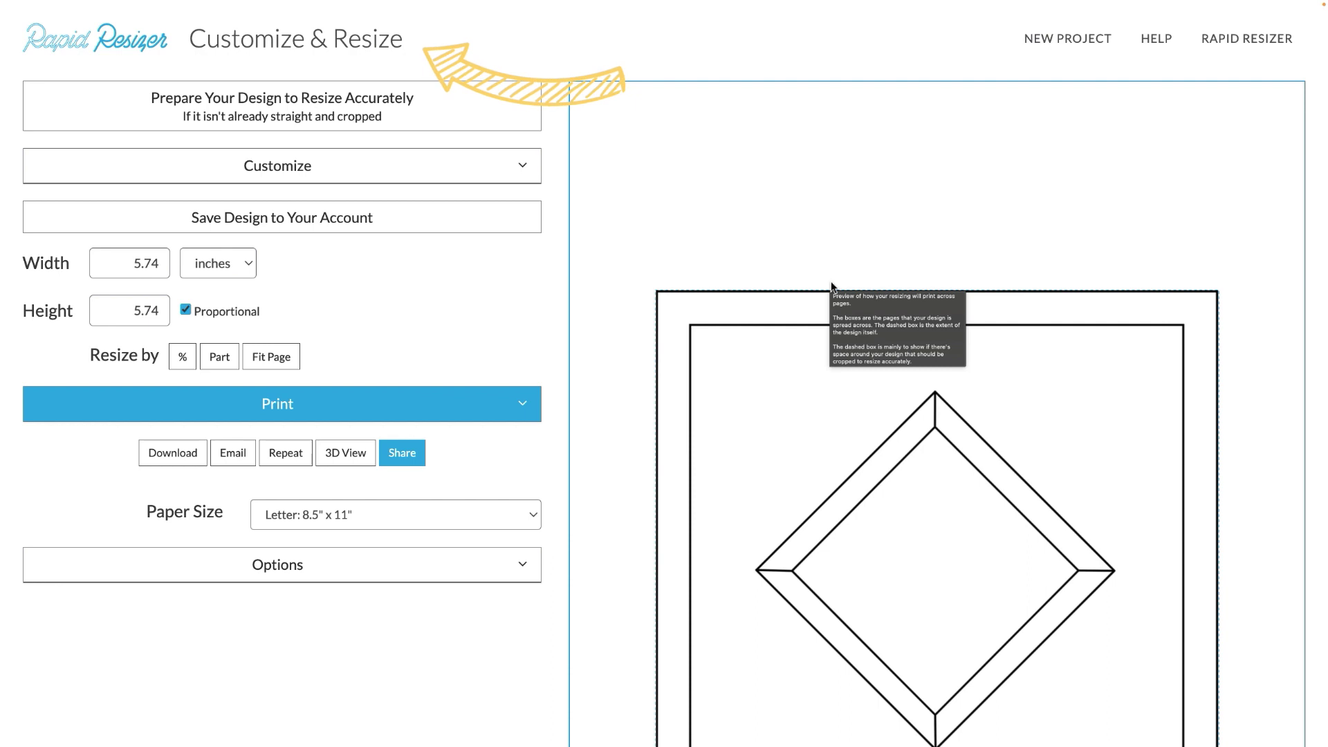
Start the Crop tool on the design and expand the rectangular crop box to the outer square border on all sides.
left_click(541, 167)
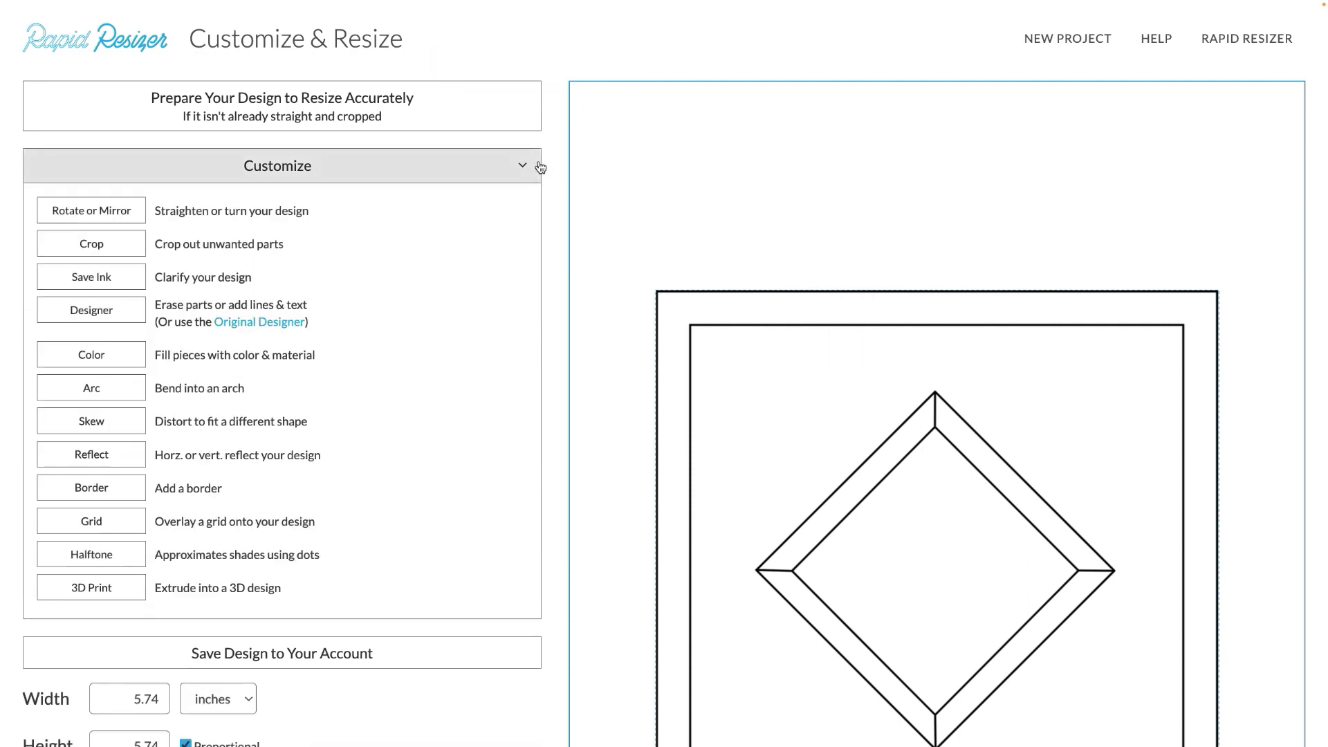
left_click(117, 253)
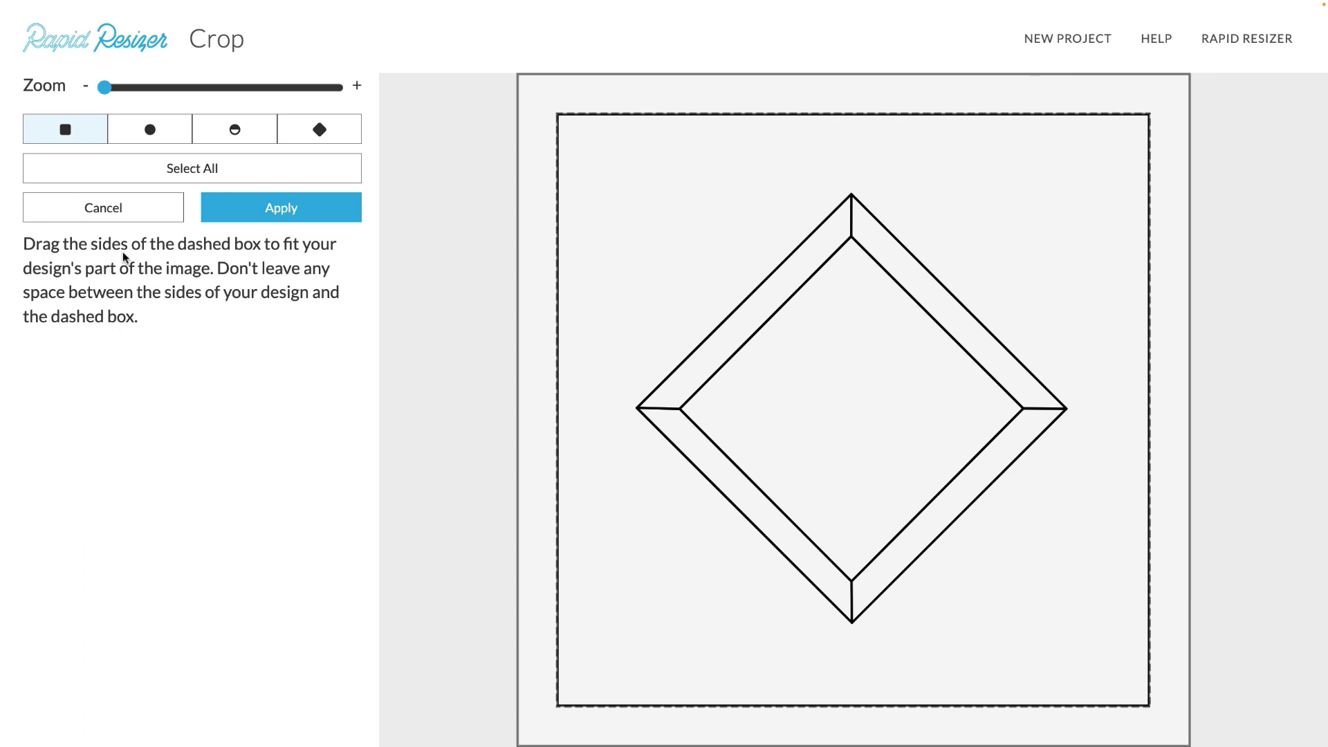
left_click(104, 89)
left_click_drag(104, 88, 141, 88)
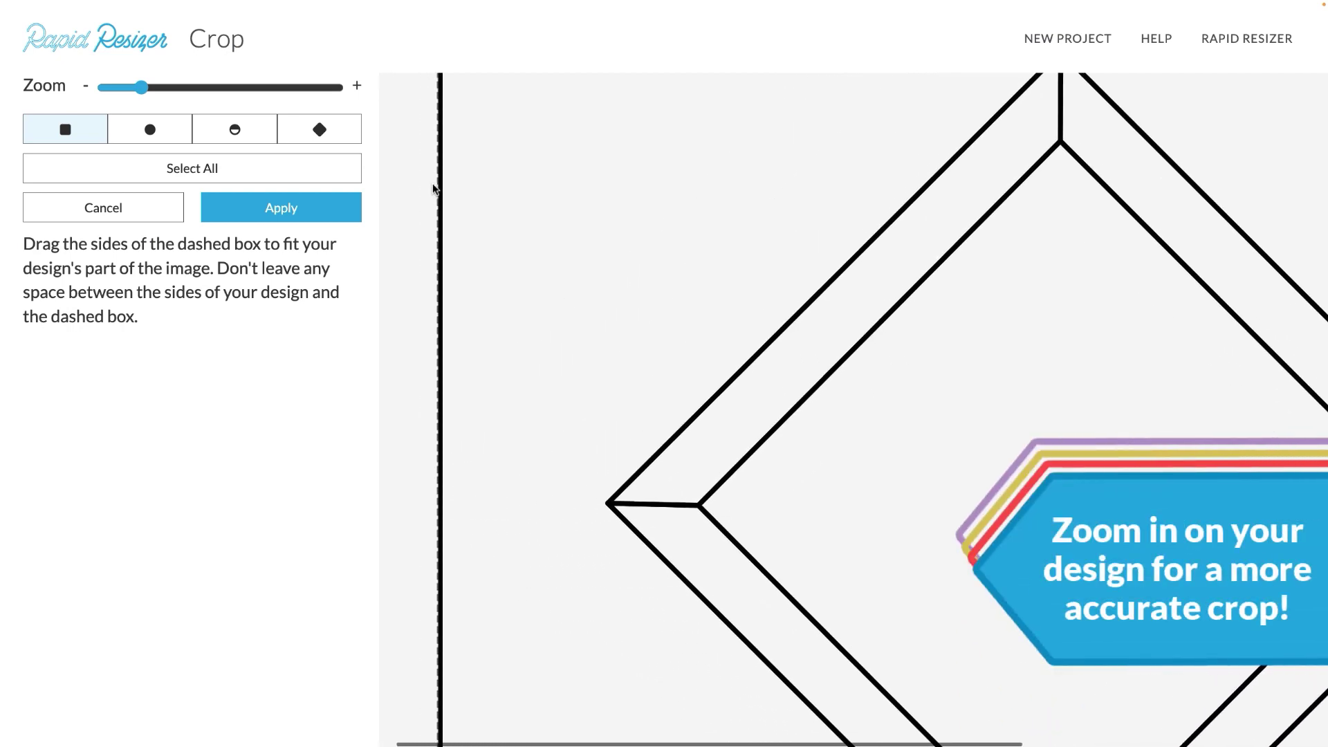
left_click_drag(460, 182, 377, 198)
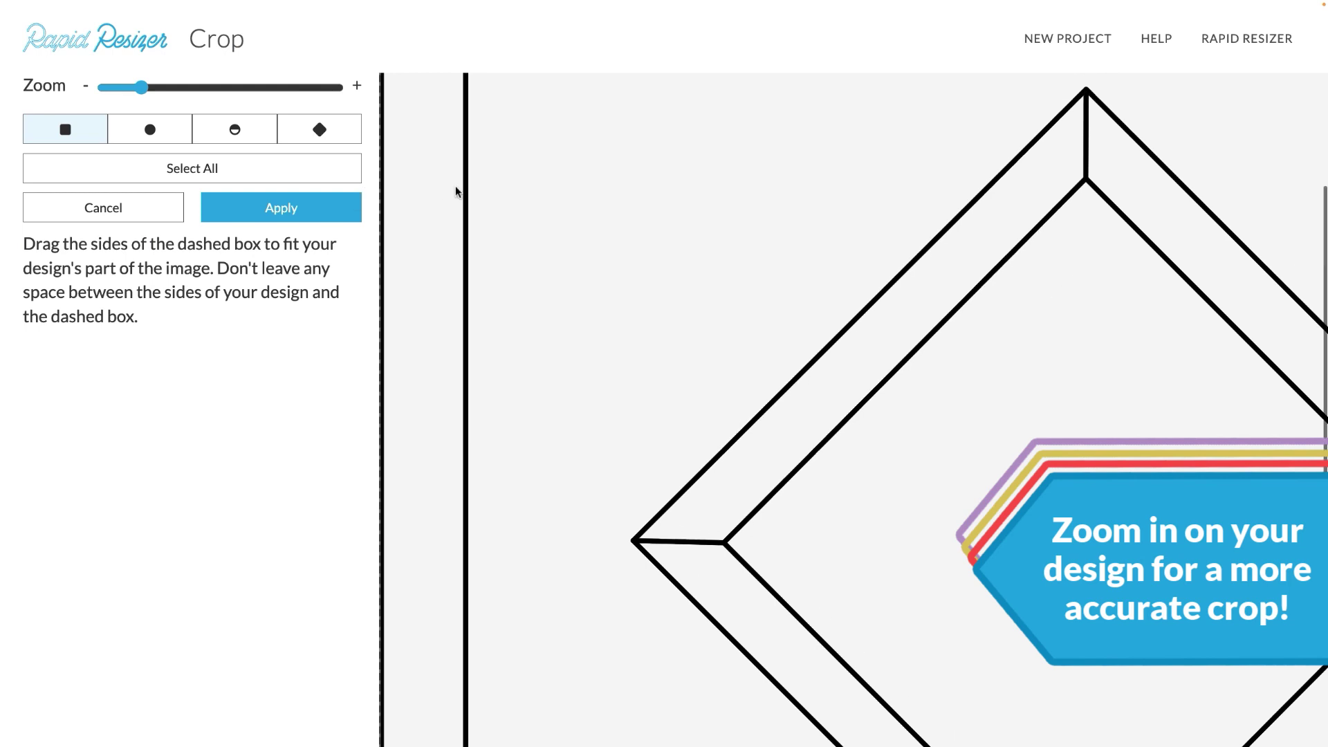
left_click_drag(465, 158, 461, 70)
scroll(478, 181, "right", 7)
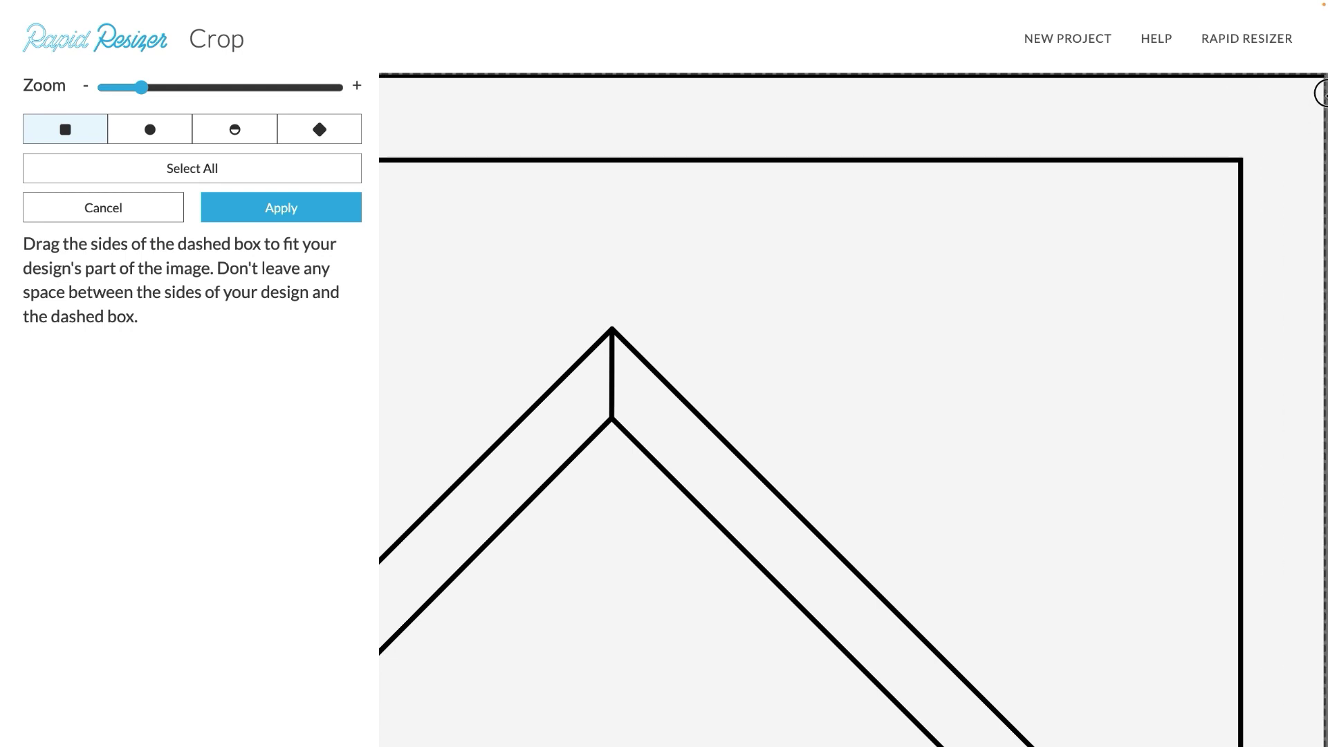
scroll(997, 264, "down", 10)
left_click_drag(980, 657, 979, 741)
scroll(630, 511, "left", 7)
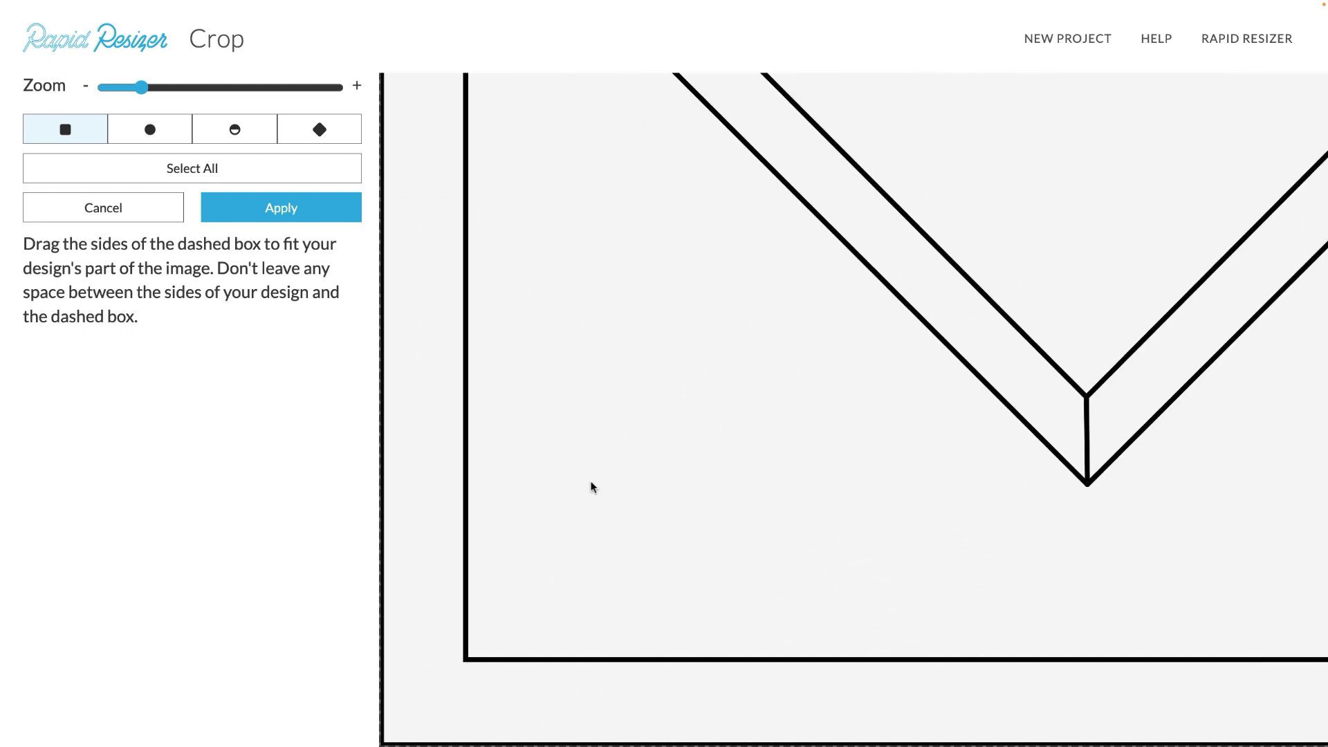
Fine-tune the crop box's left side against the outer border line at high magnification.
left_click_drag(147, 87, 239, 89)
scroll(558, 240, "left", 5)
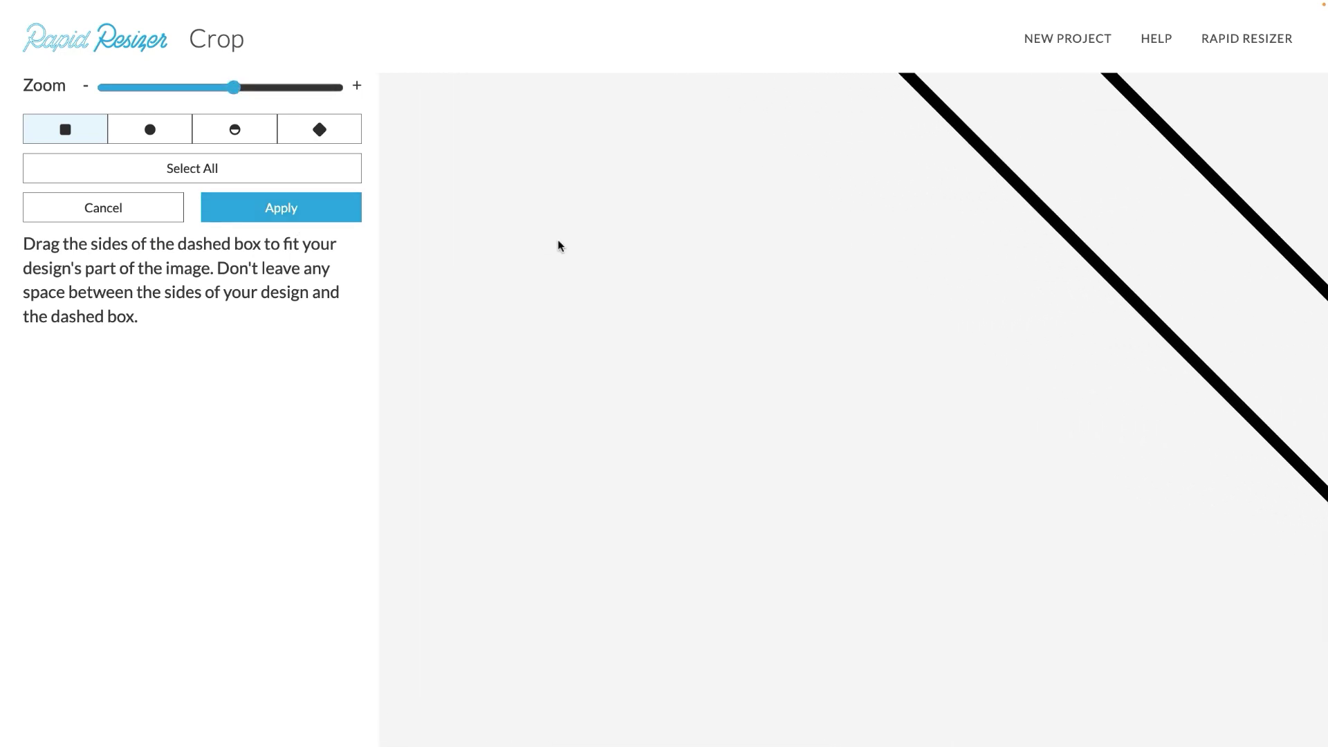
scroll(558, 241, "left", 5)
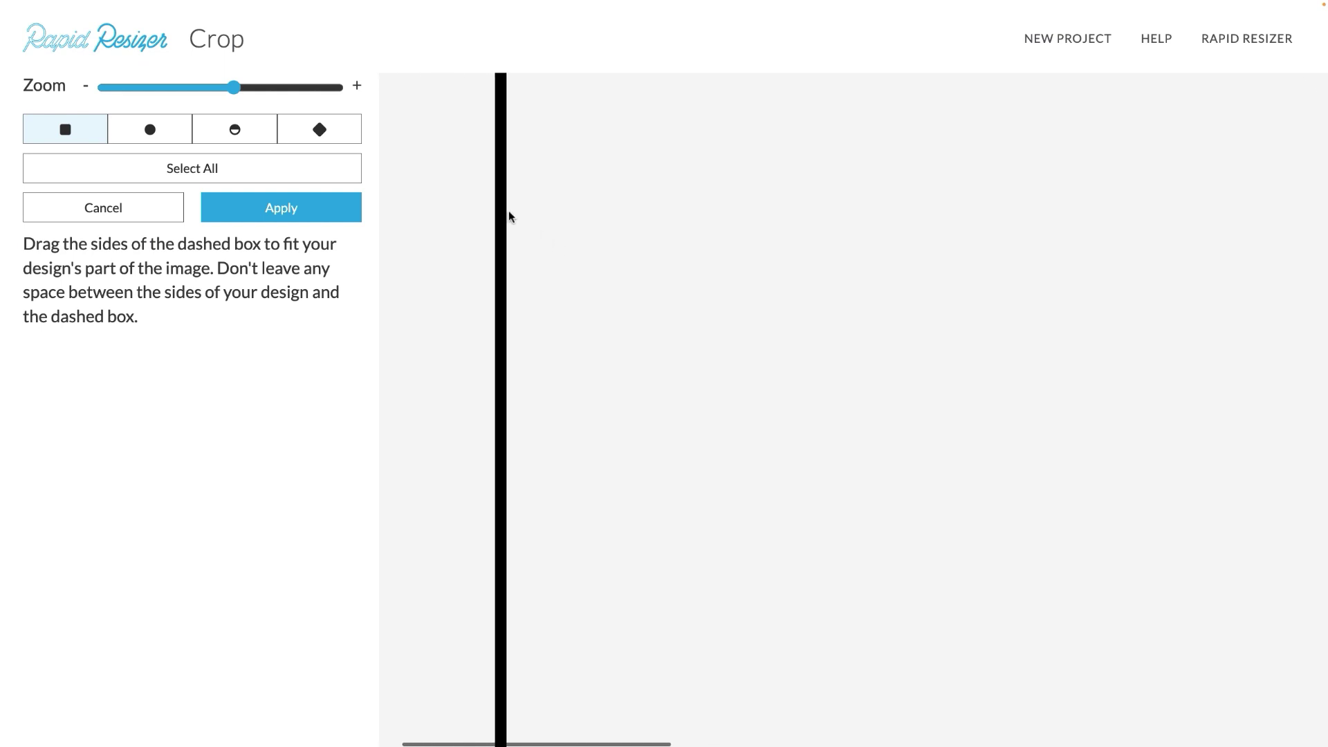
left_click_drag(380, 201, 374, 244)
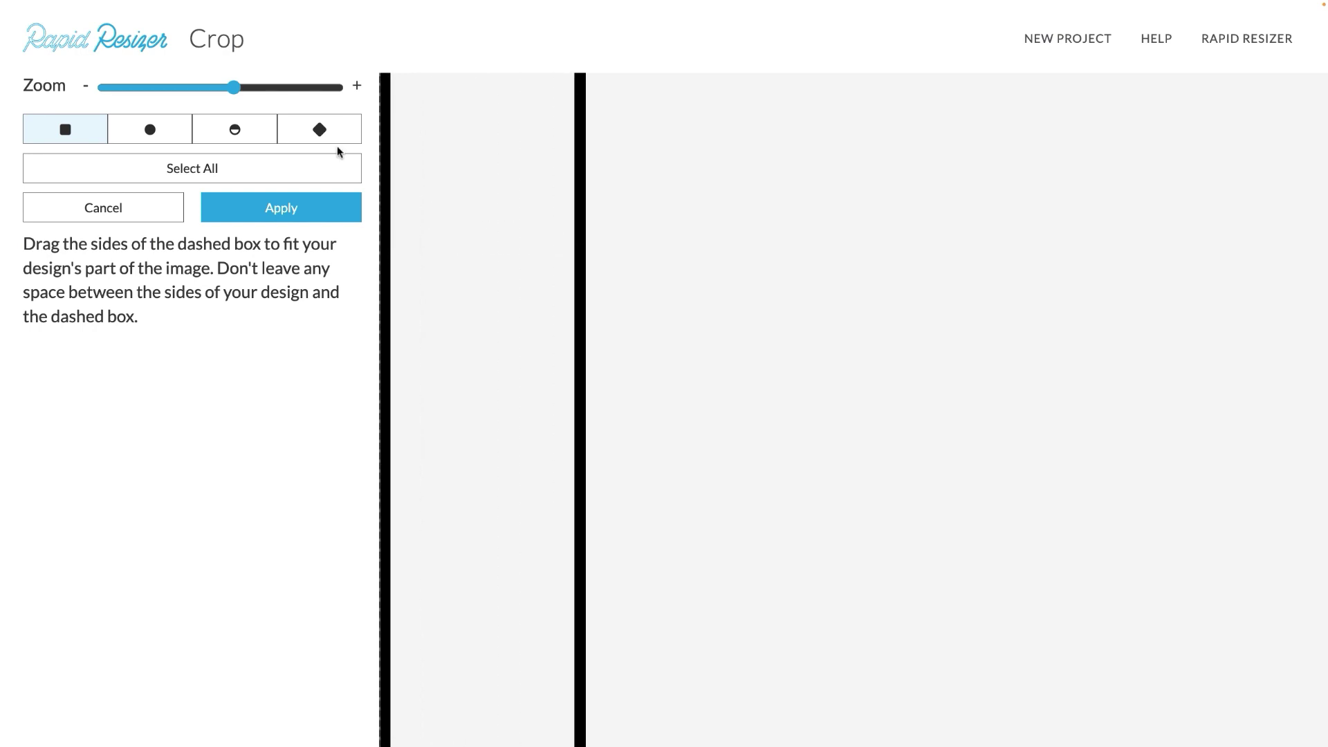
left_click_drag(234, 87, 101, 91)
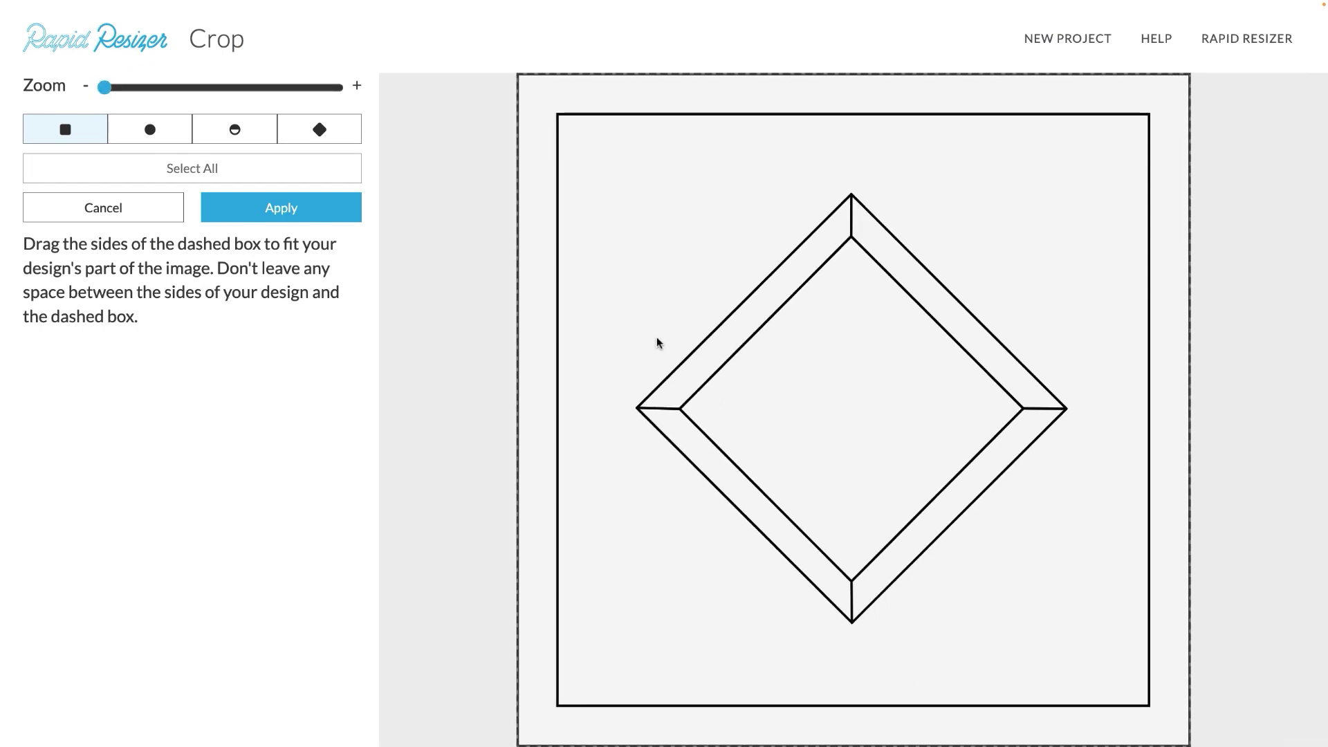
scroll(949, 342, "up", 2)
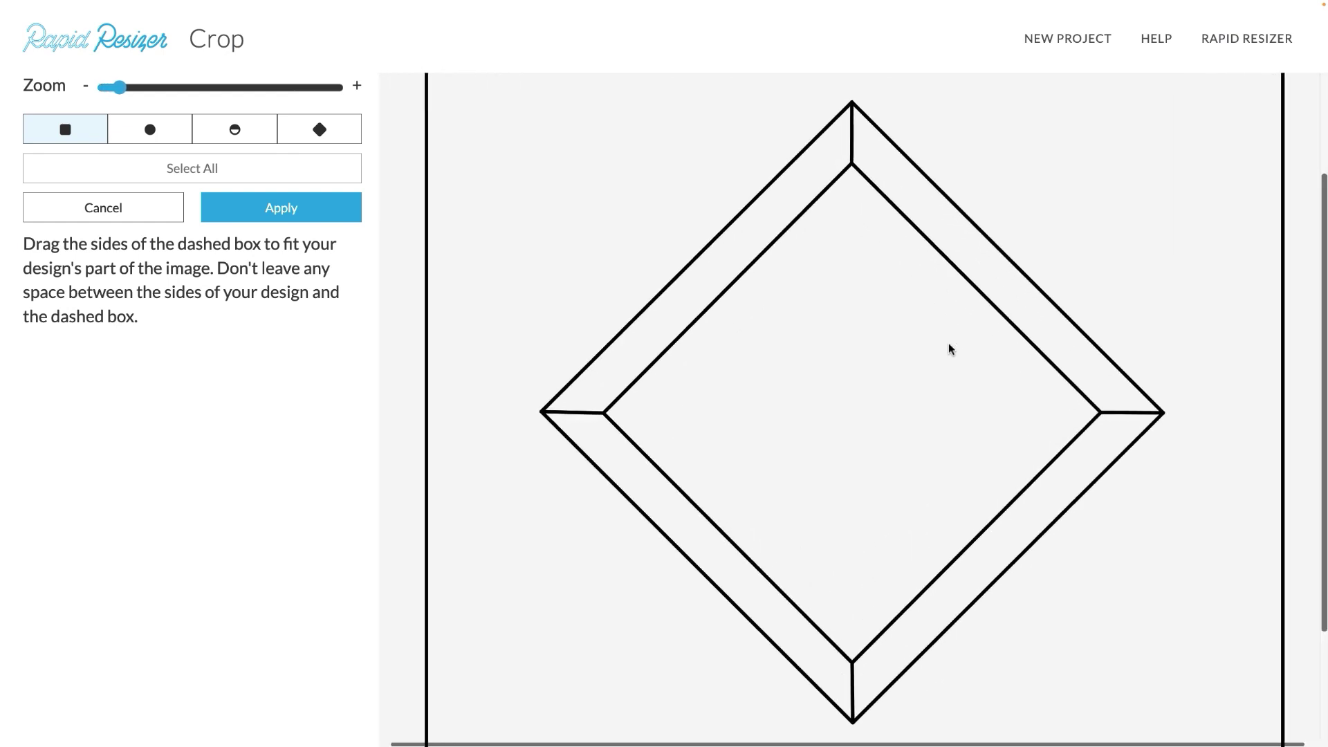
scroll(949, 342, "down", 1)
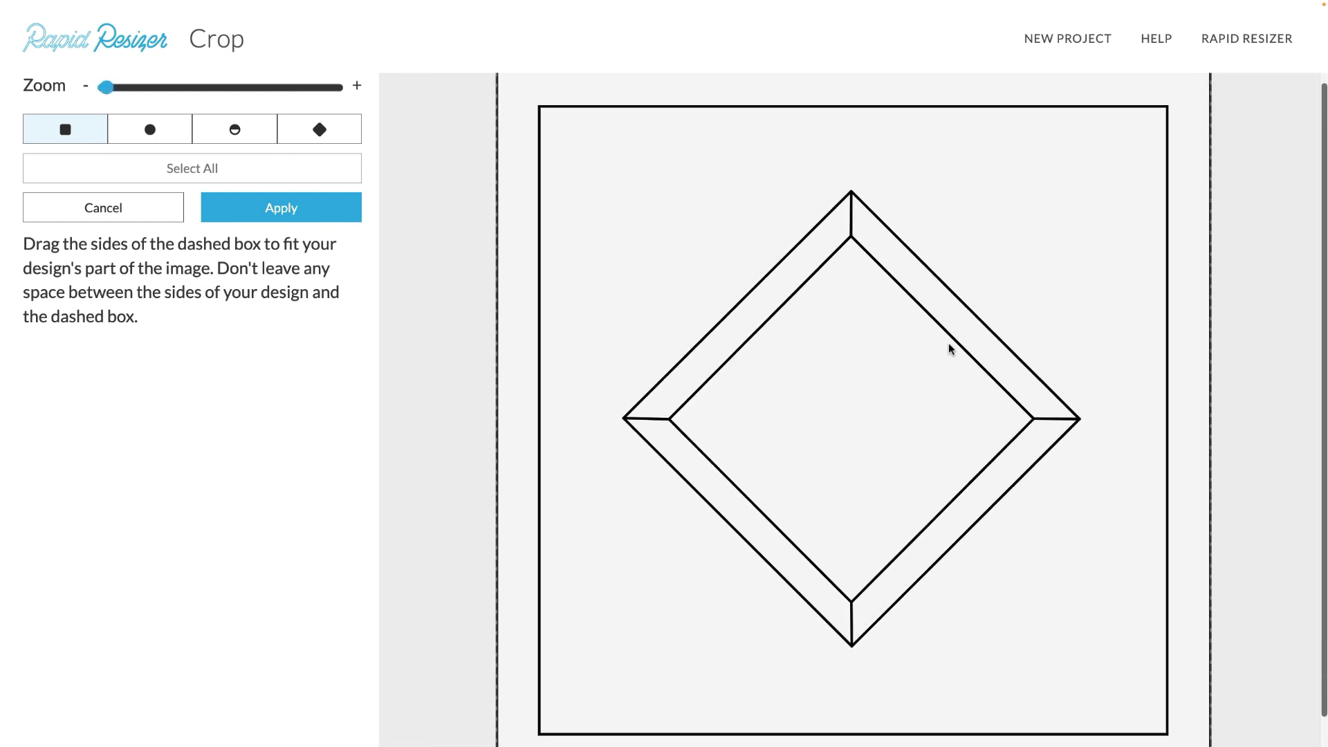
scroll(948, 343, "up", 3)
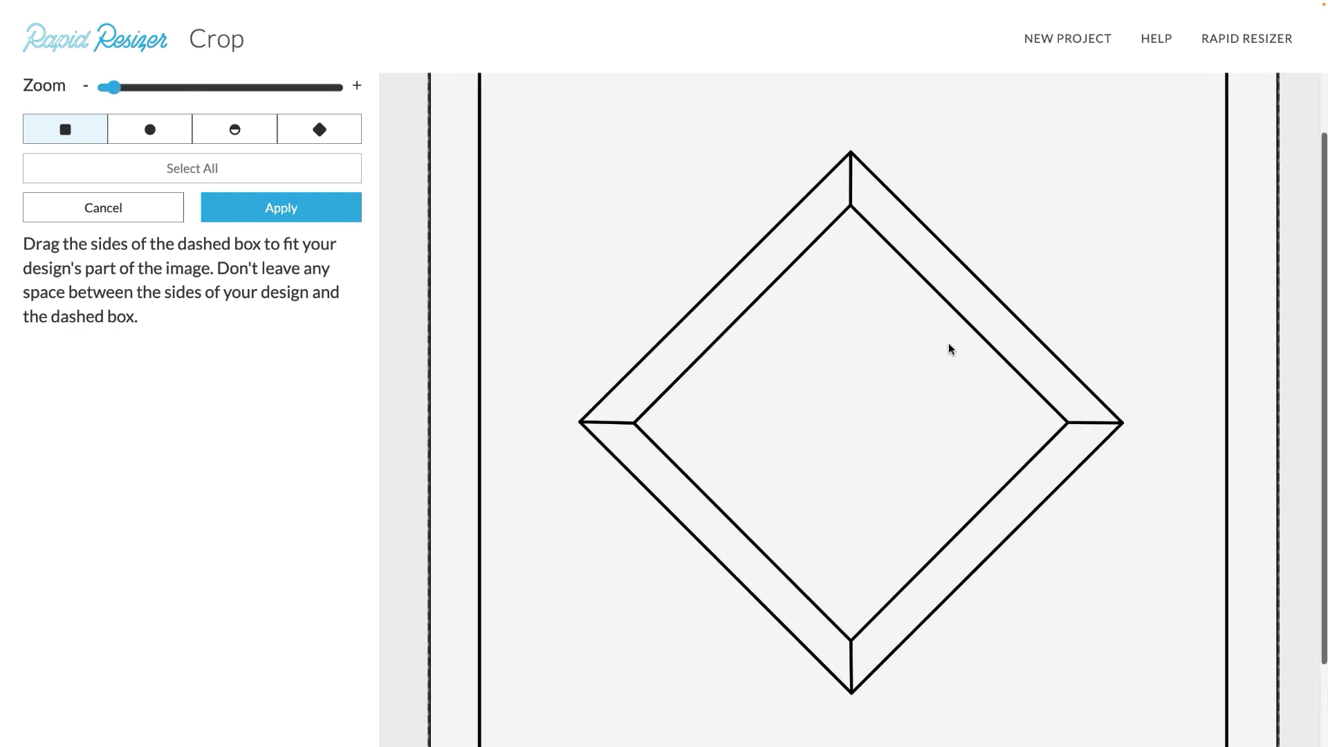
scroll(937, 346, "down", 3)
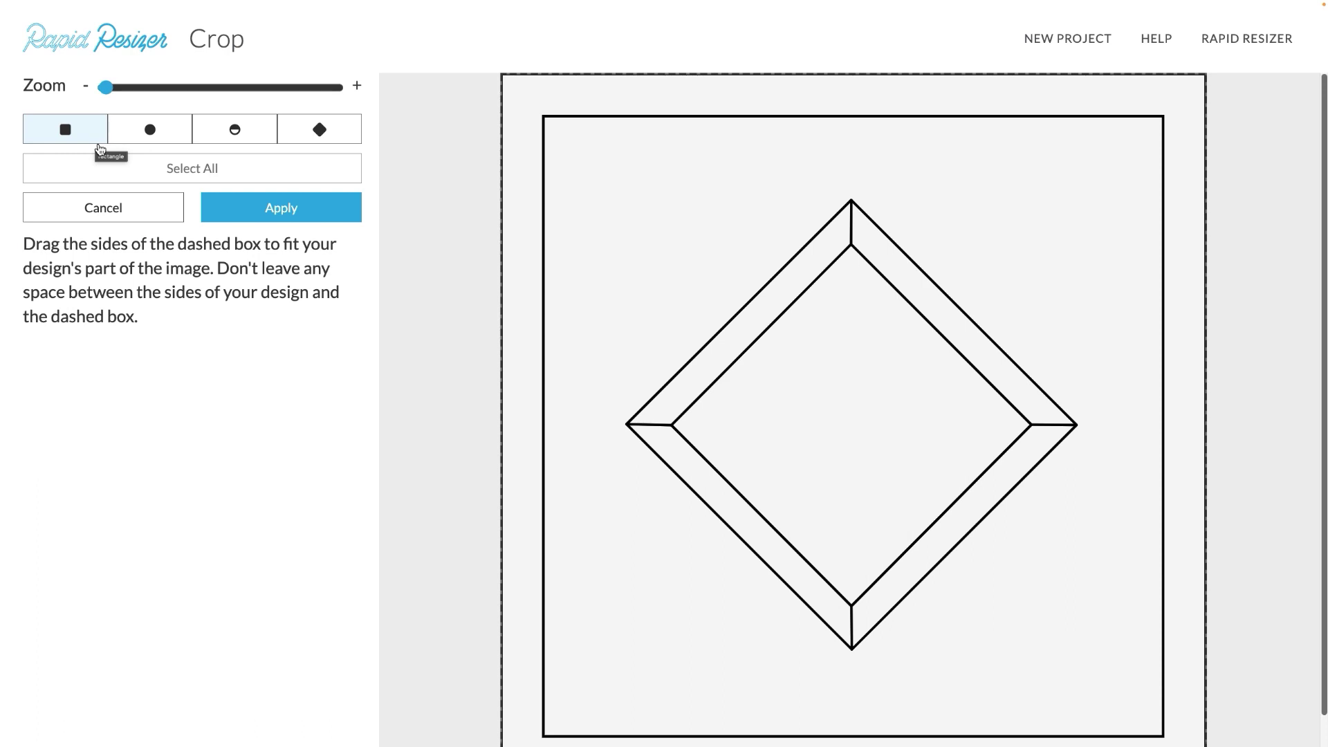
Try the circle crop shape, then the half-round shape with its base raised to just above the diamond's middle.
left_click(153, 142)
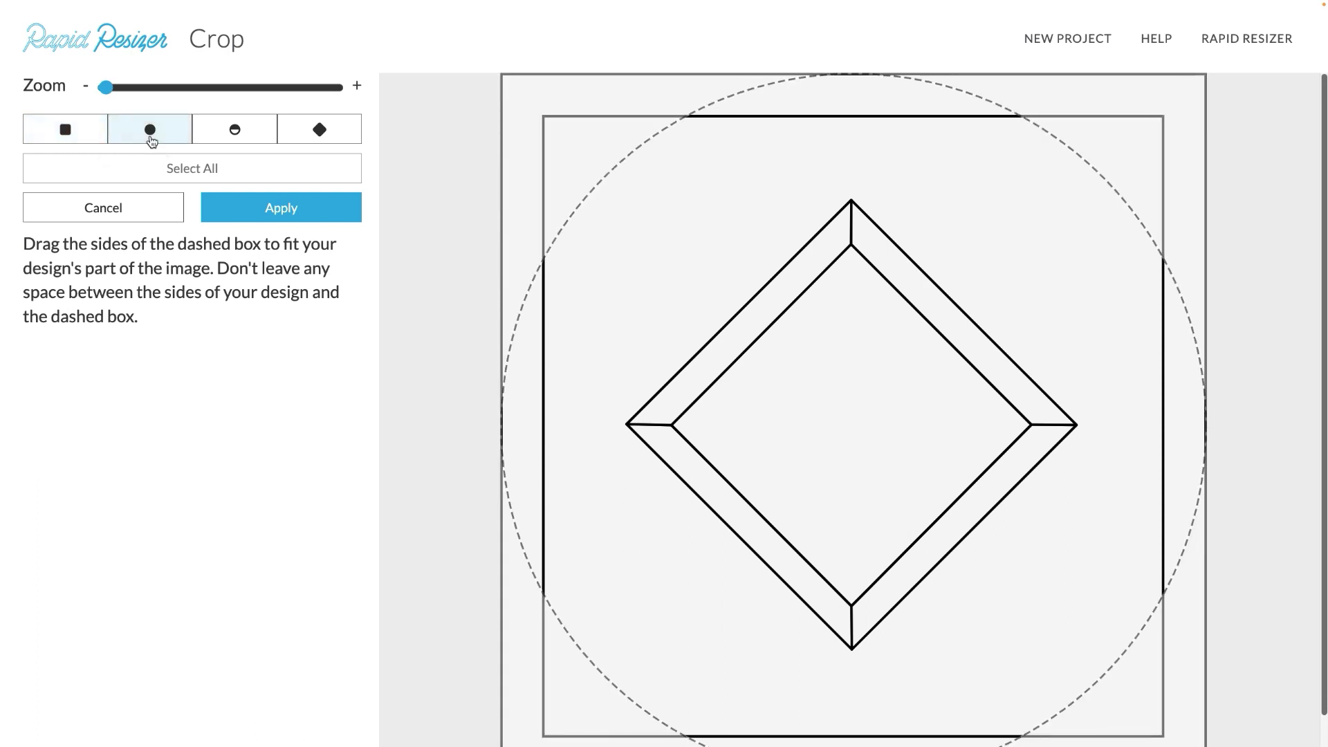
left_click(252, 134)
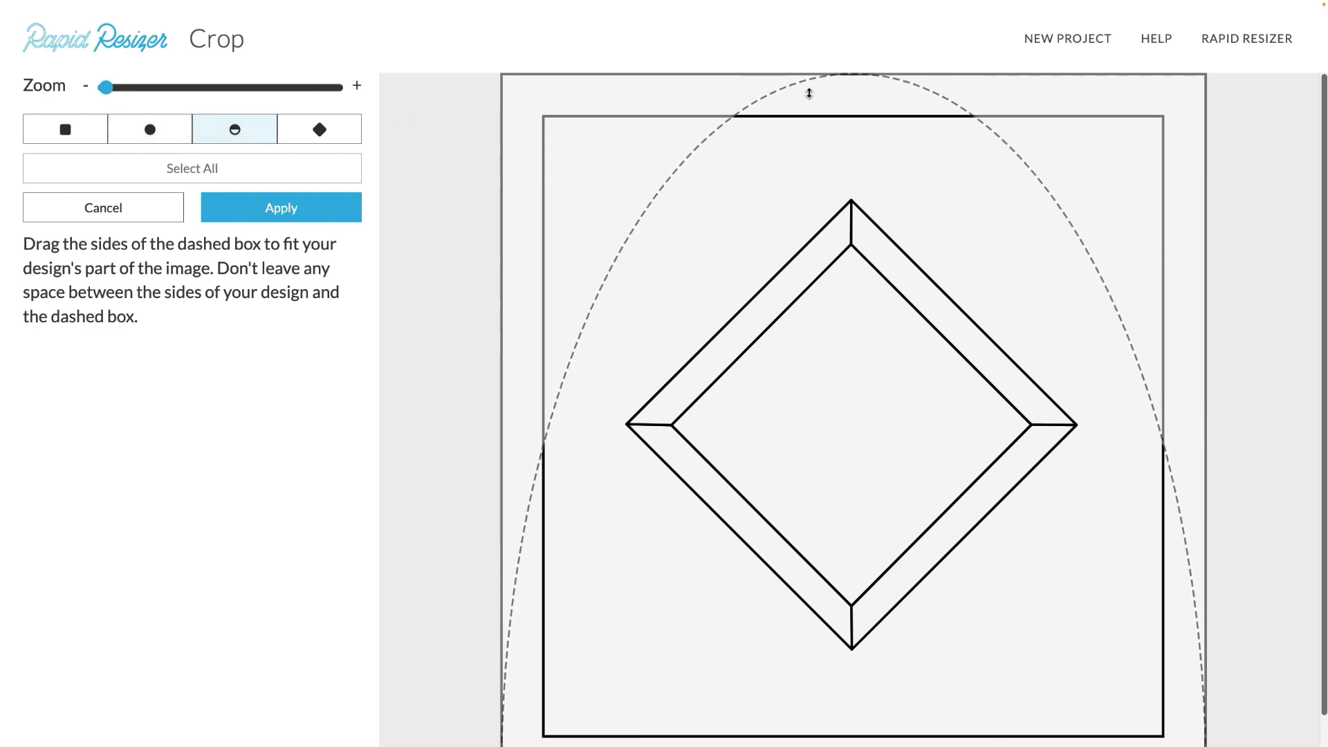
left_click_drag(806, 81, 851, 95)
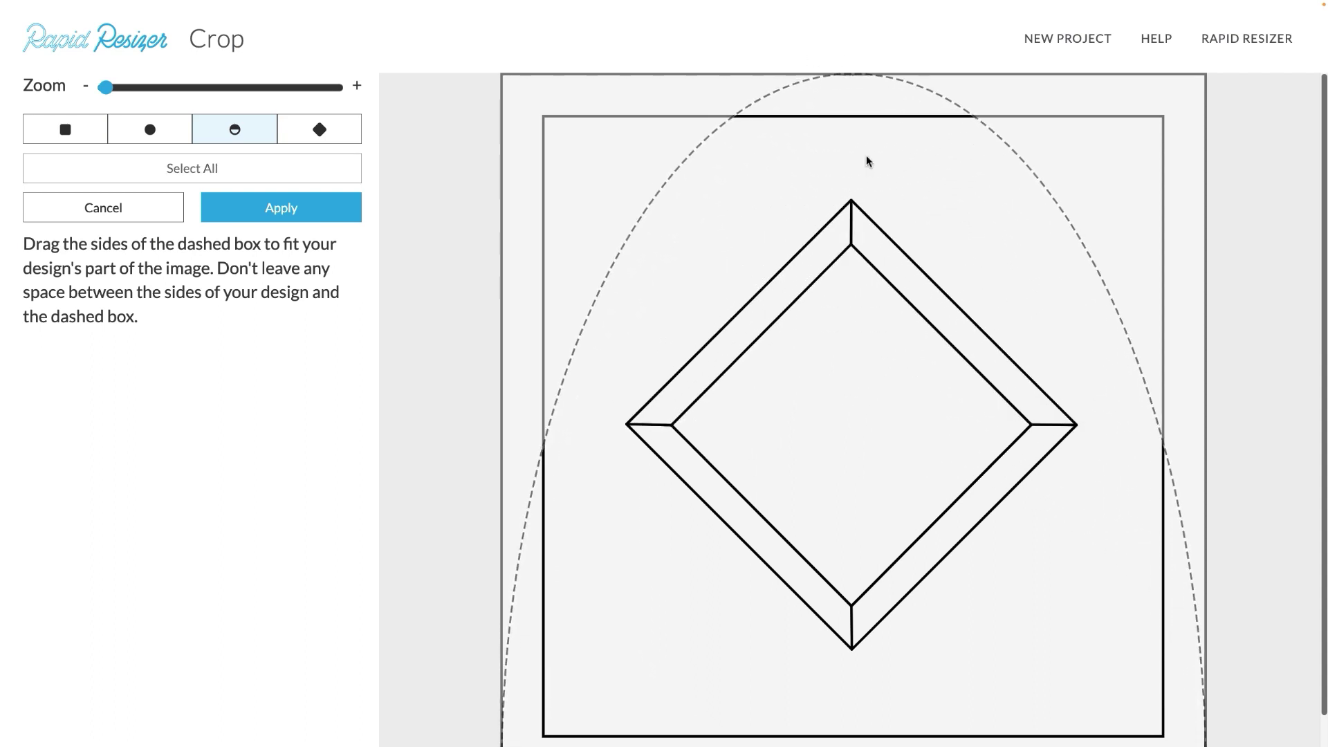
scroll(867, 206, "down", 1)
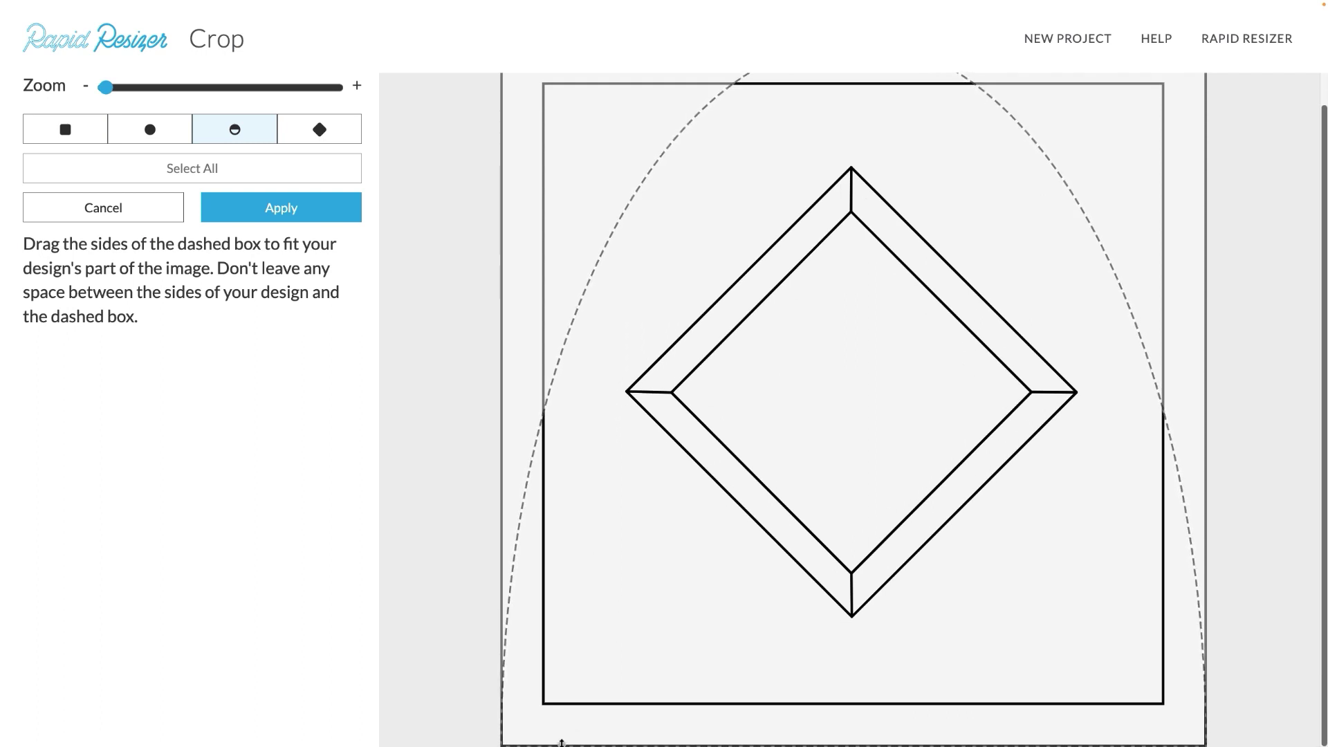
left_click_drag(558, 735, 655, 368)
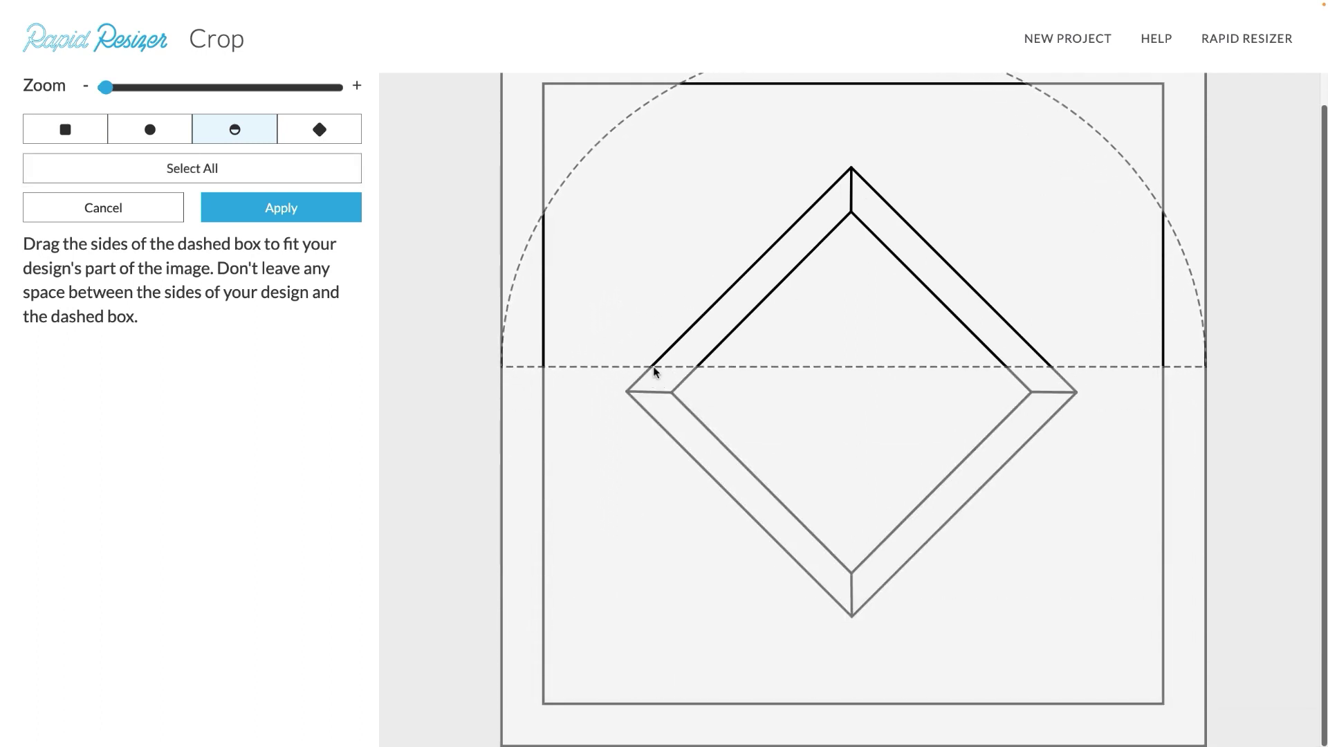
scroll(654, 372, "up", 1)
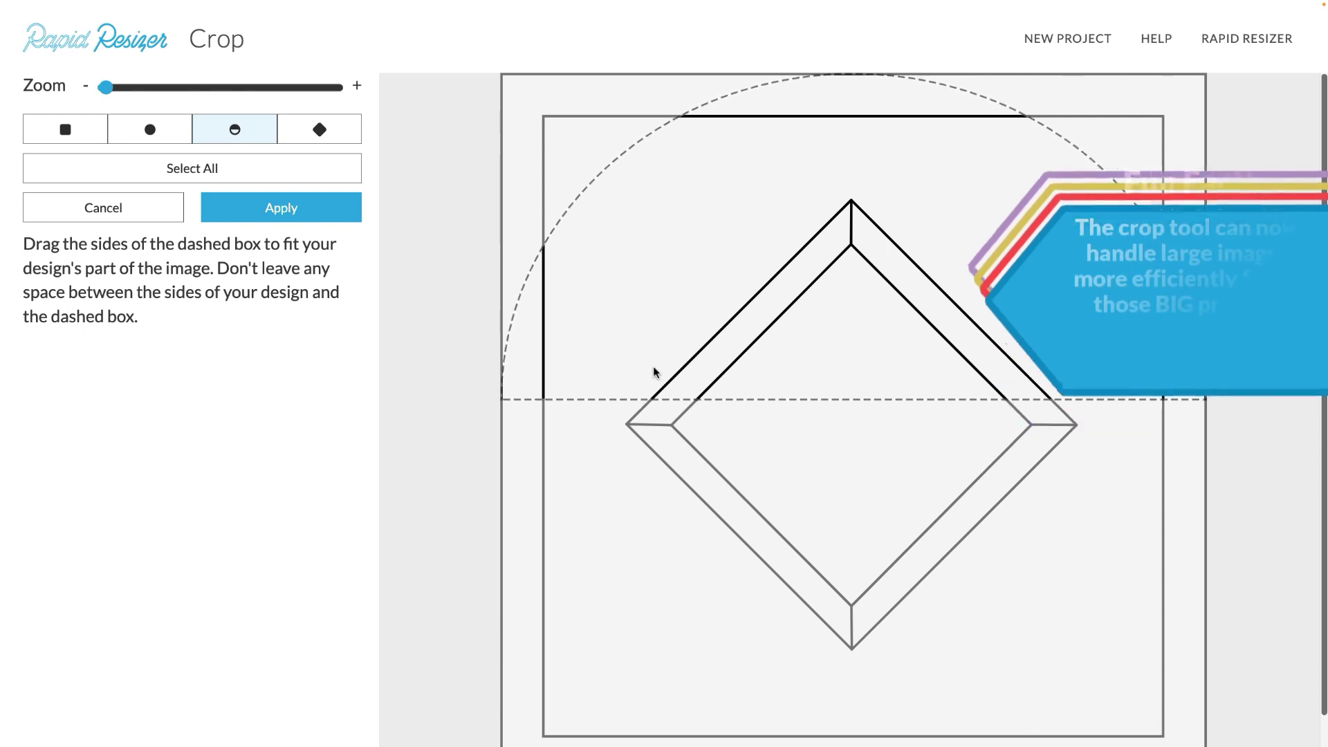
Try the diamond crop shape, fitting its lower tip to the pattern and moving its left corner inward, then reselect the whole design.
left_click(319, 133)
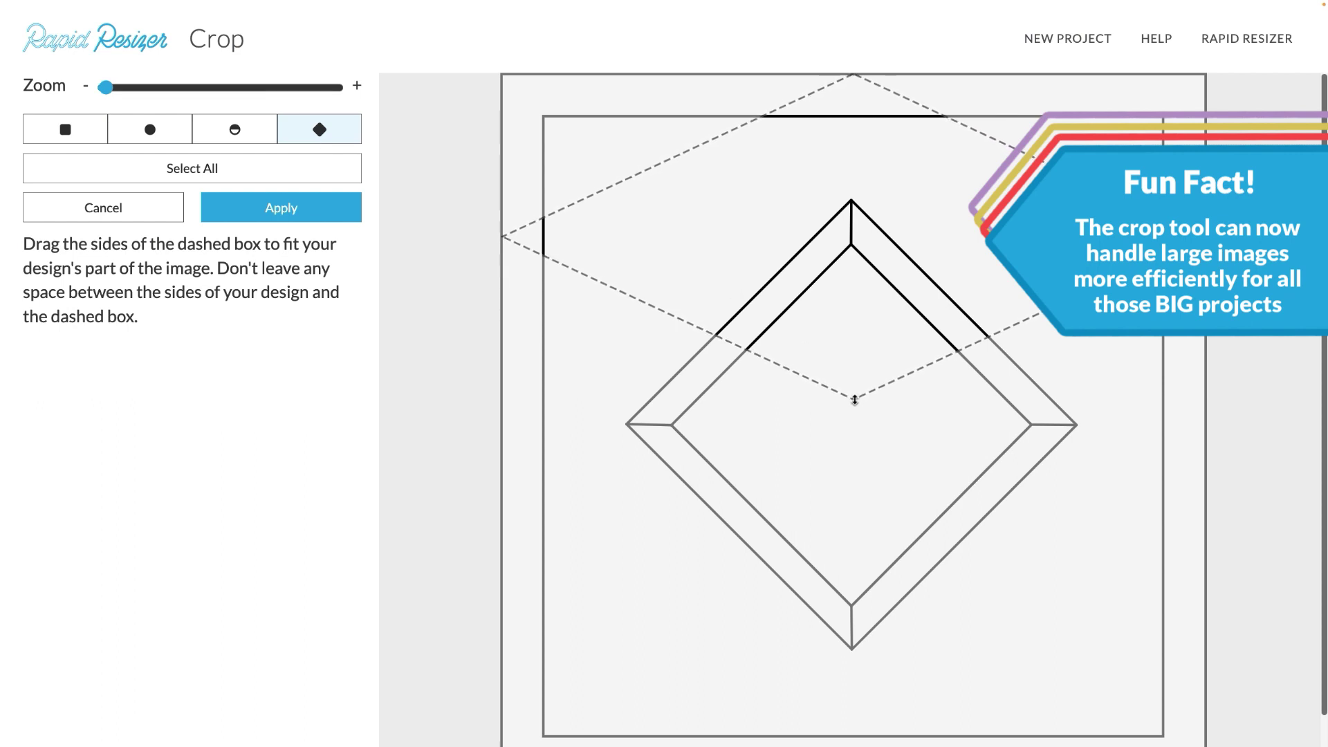
left_click_drag(852, 397, 867, 649)
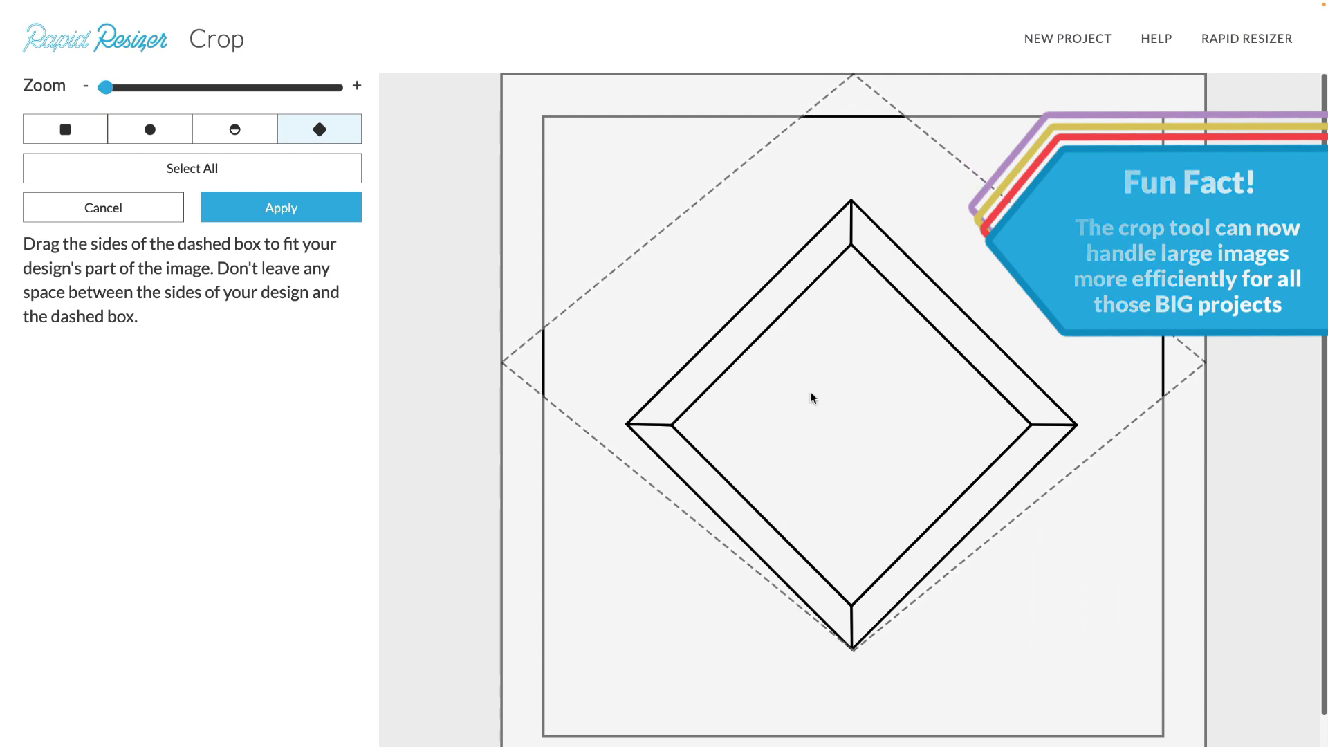
mouse_move(514, 370)
left_mouse_down()
mouse_move(626, 374)
mouse_move(510, 368)
mouse_move(529, 368)
left_mouse_up()
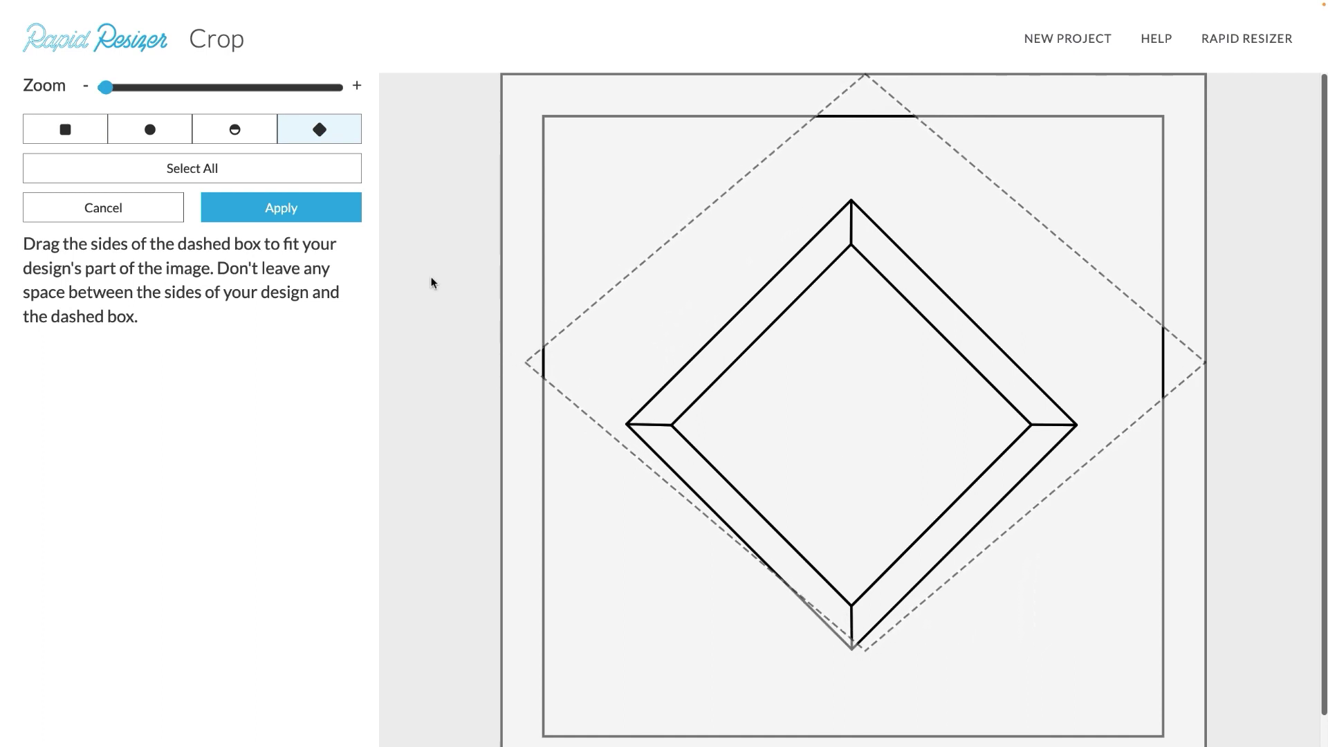
left_click(189, 168)
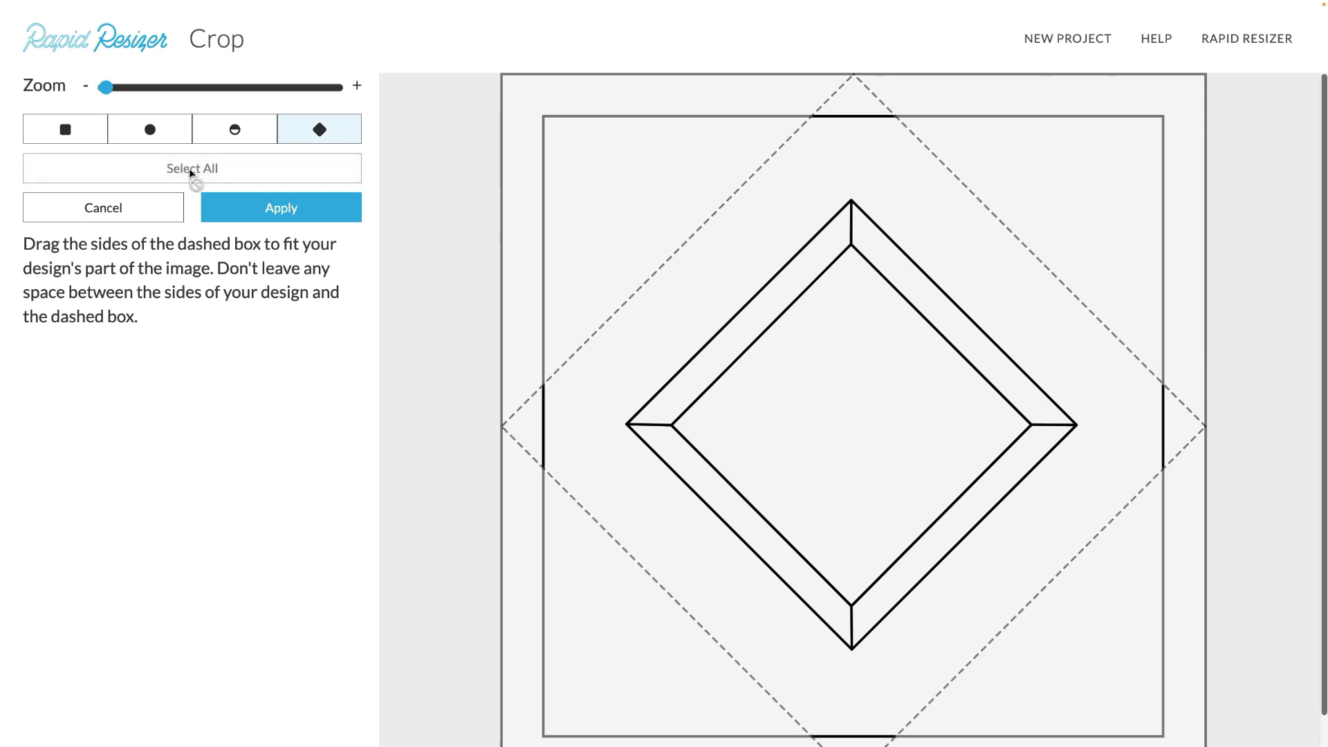
Compare the rectangle and circle crop shapes, then apply the rectangular crop to the whole design and review the preview.
left_click(80, 130)
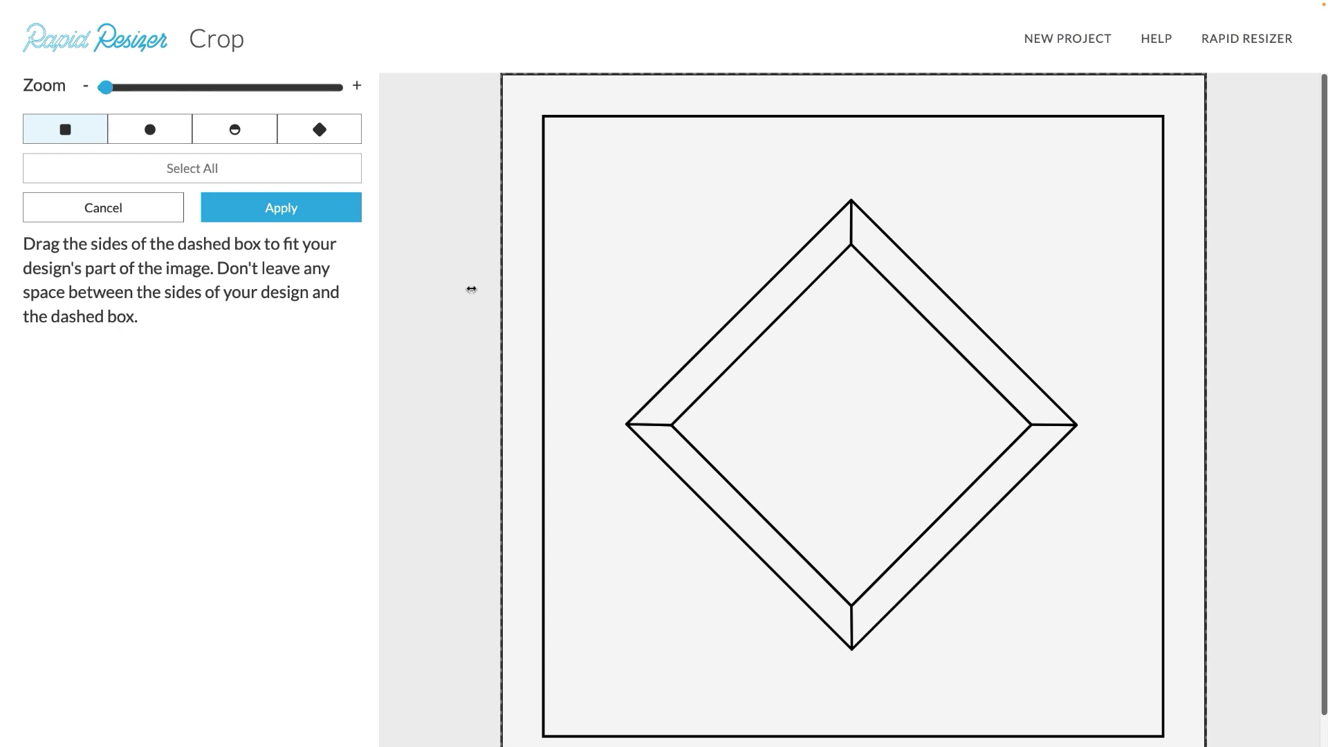
left_click(150, 129)
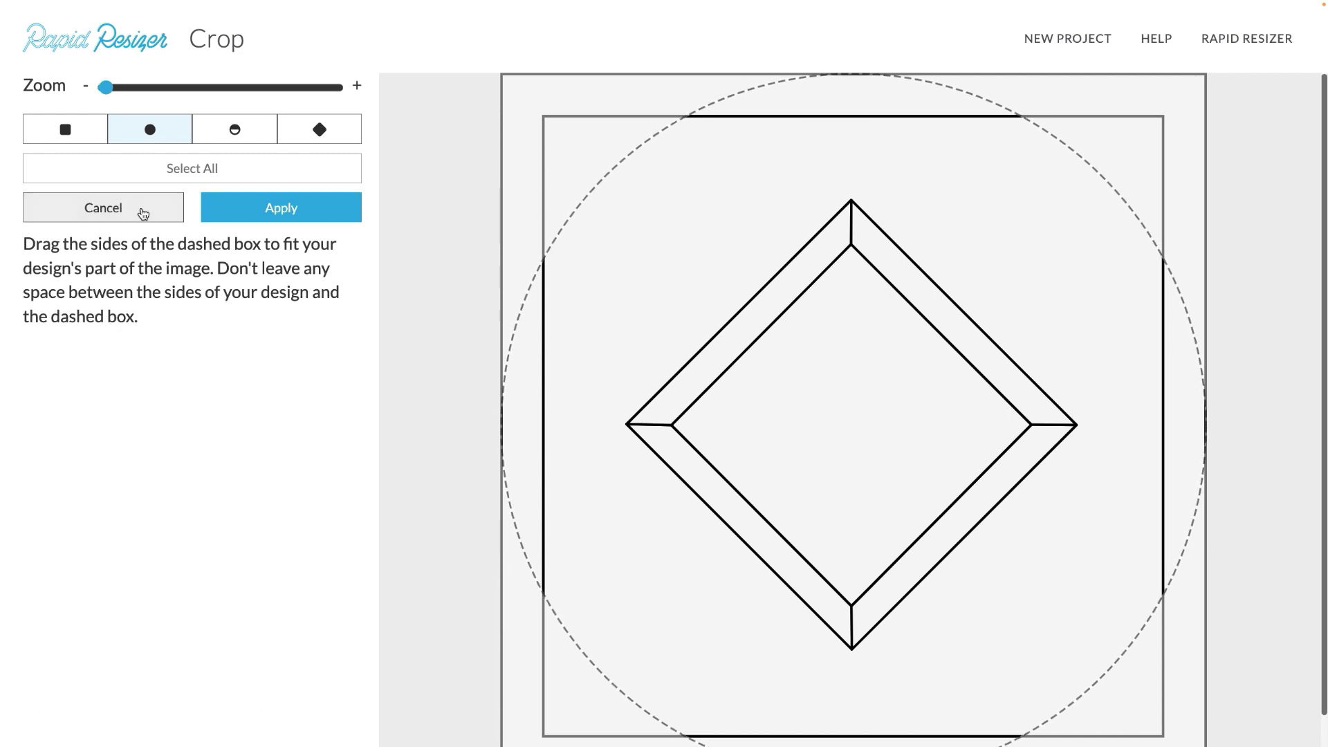
left_click(93, 141)
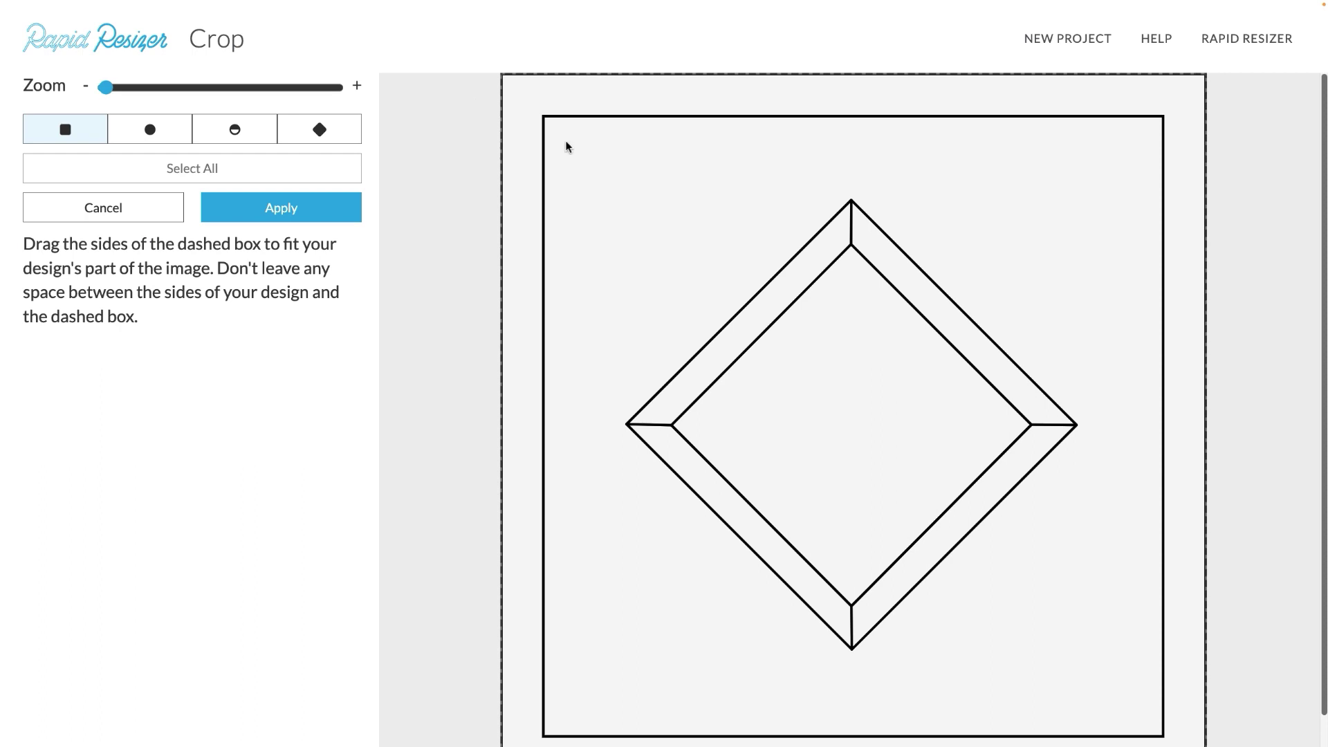
left_click(292, 214)
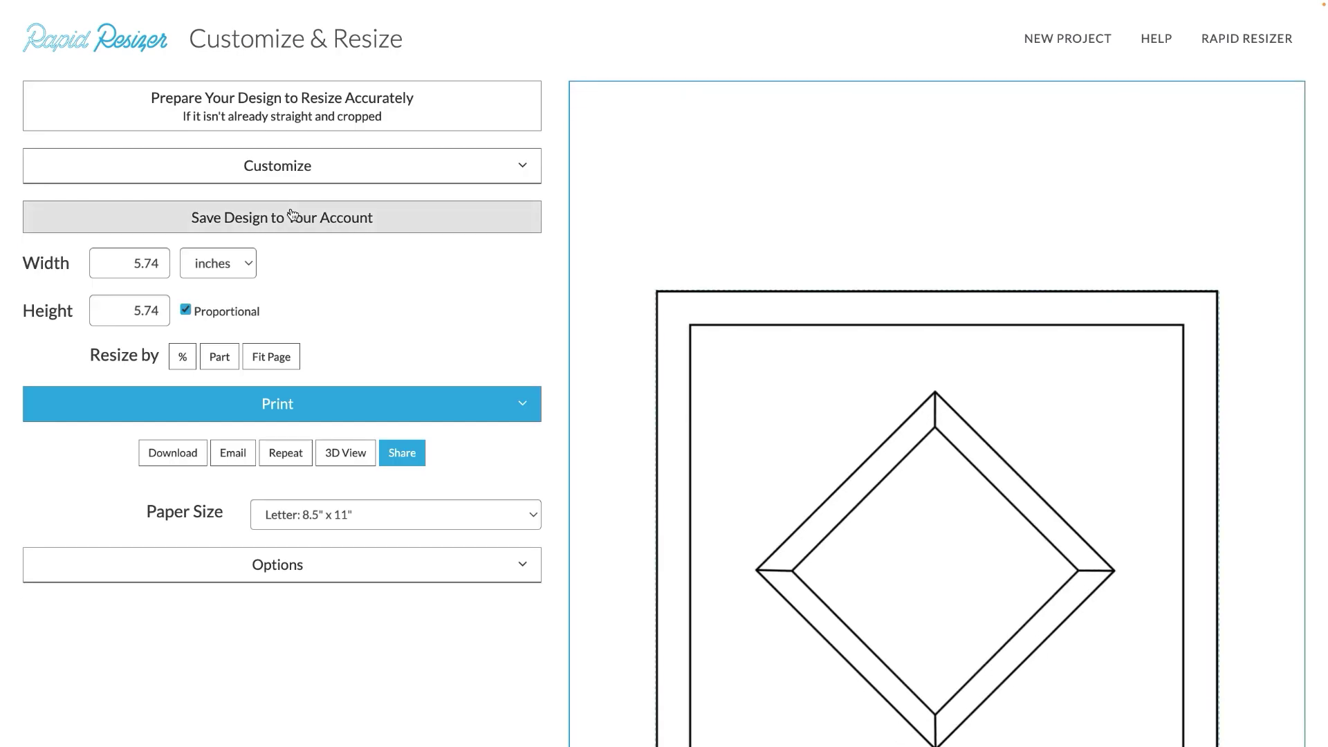
scroll(674, 342, "down", 2)
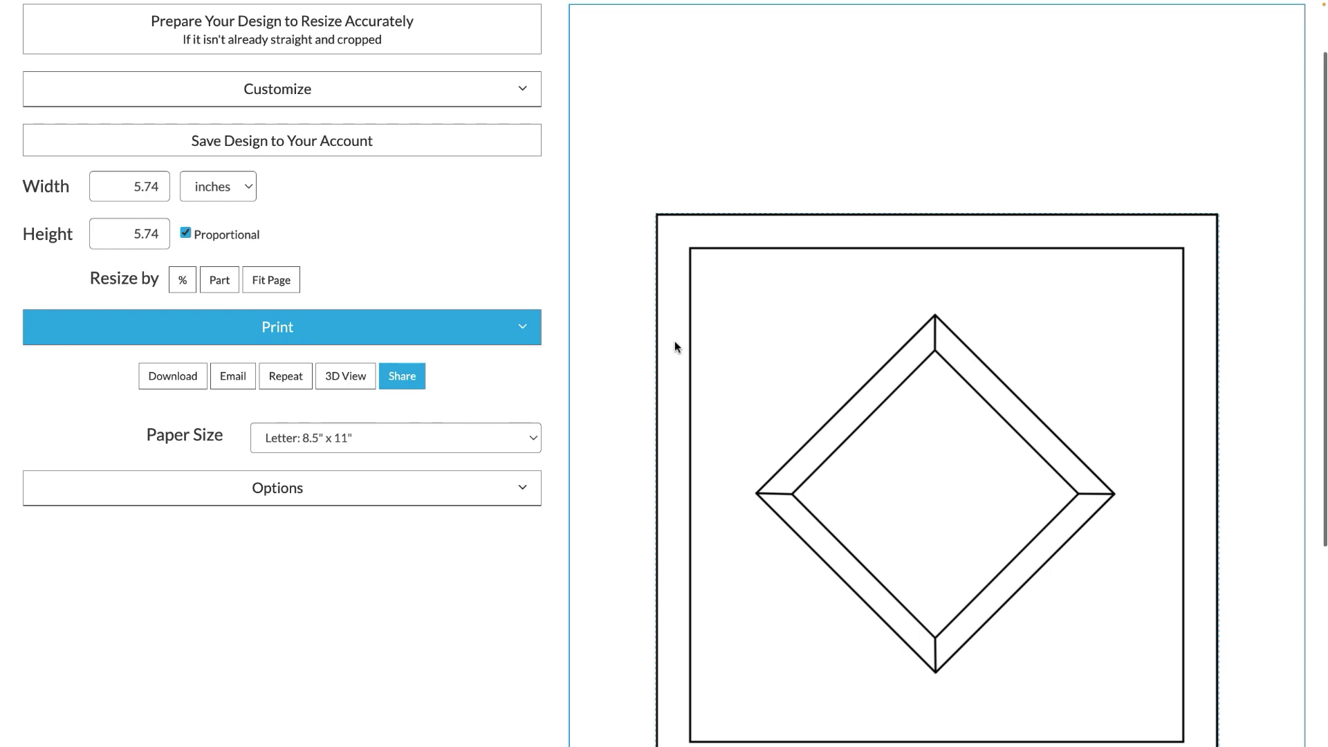
scroll(675, 341, "up", 3)
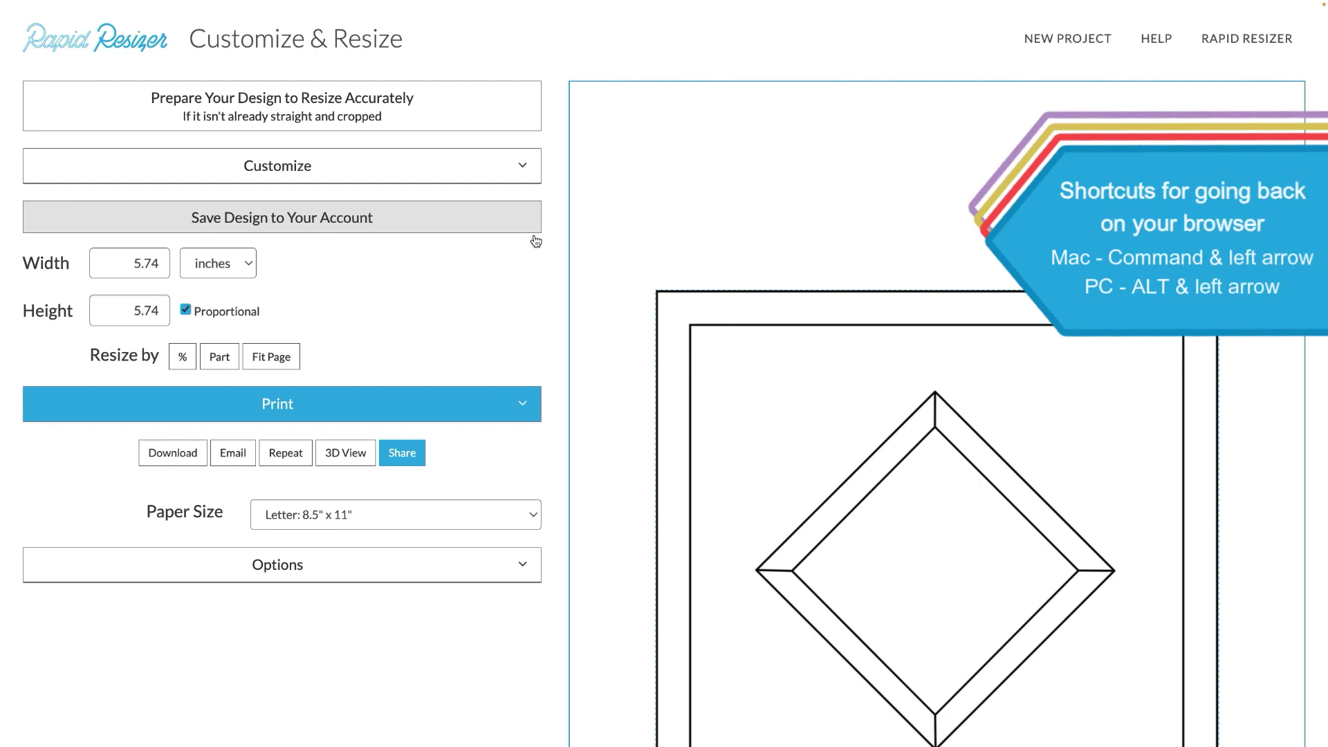
Return to the Crop tool, apply a circular crop to the design, and switch the crop shape back to rectangle.
key("super+Left")
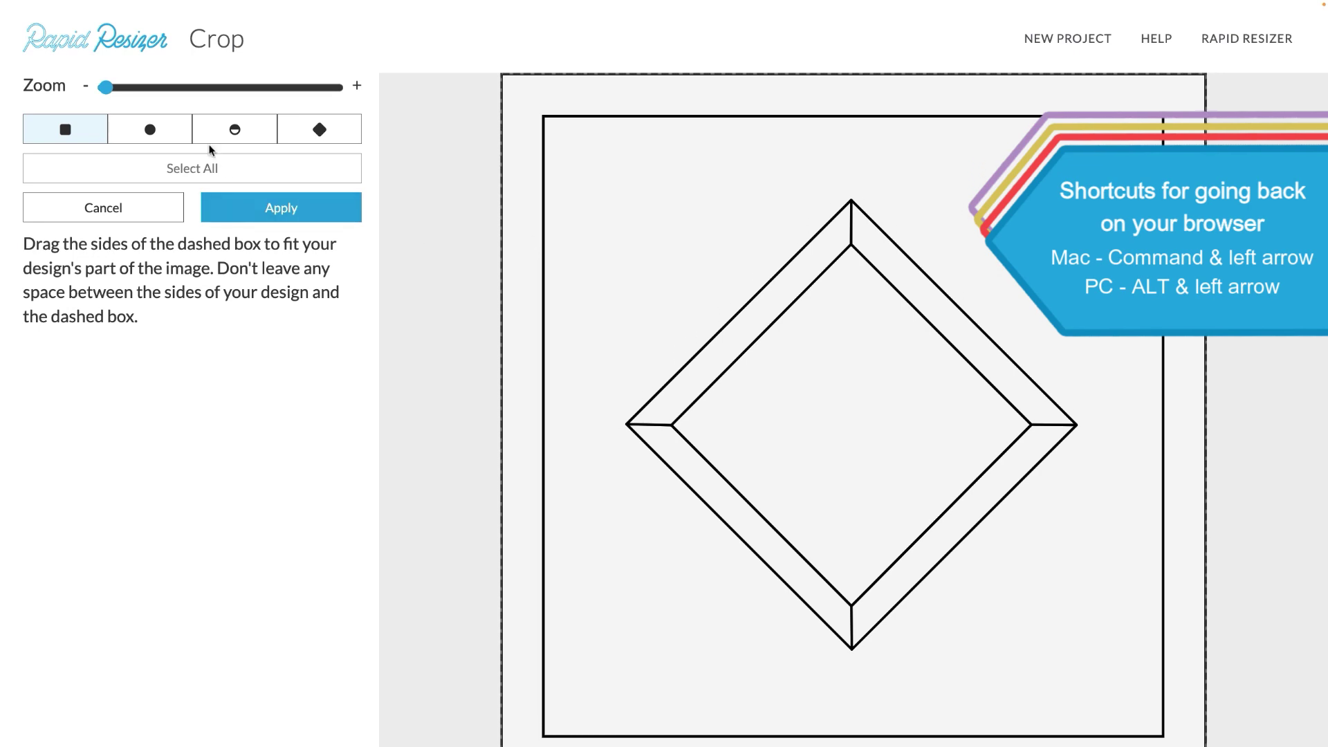
left_click(151, 131)
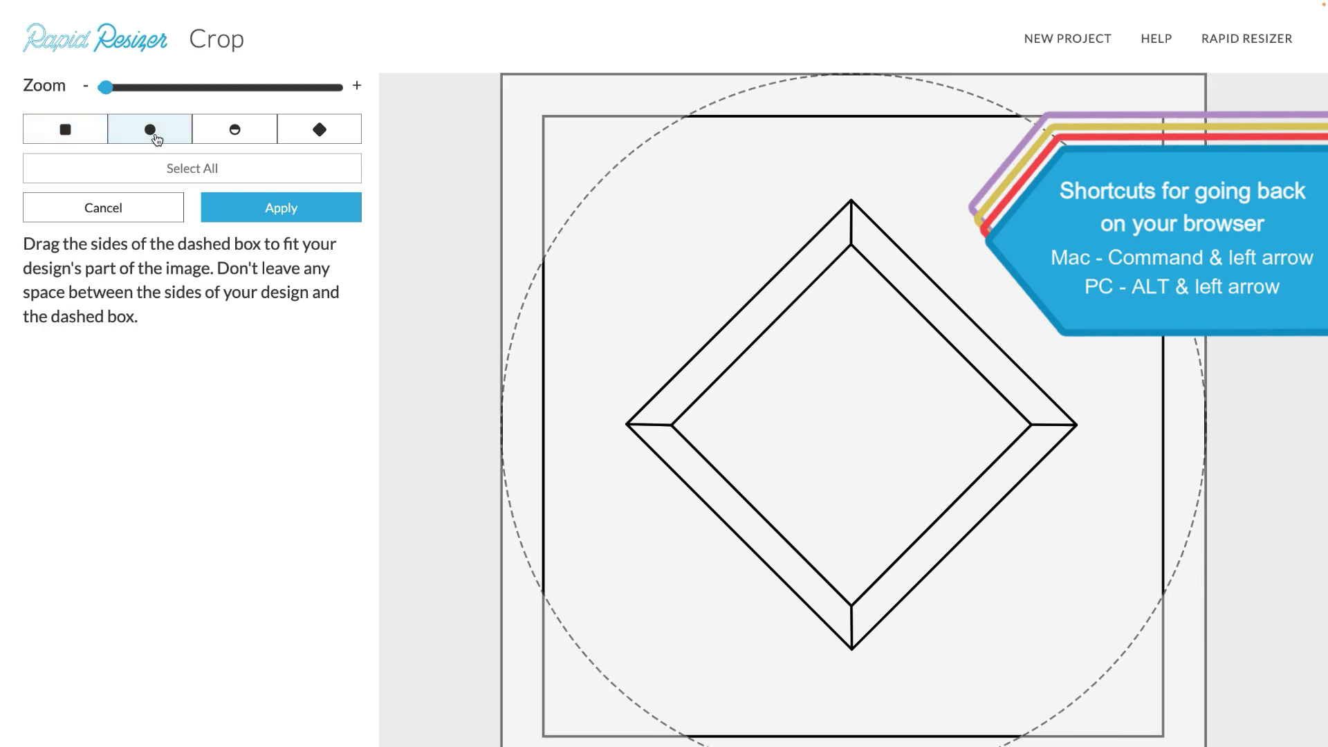
left_click(282, 211)
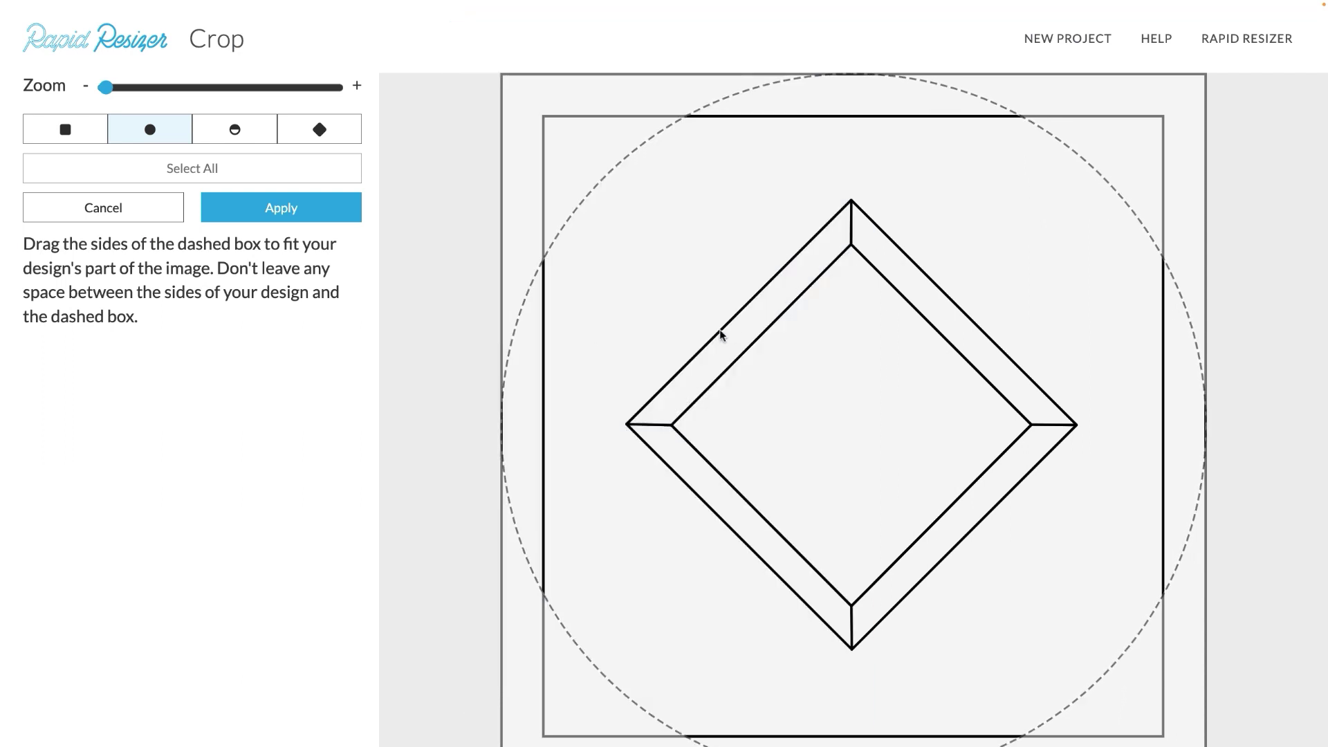
left_click(69, 133)
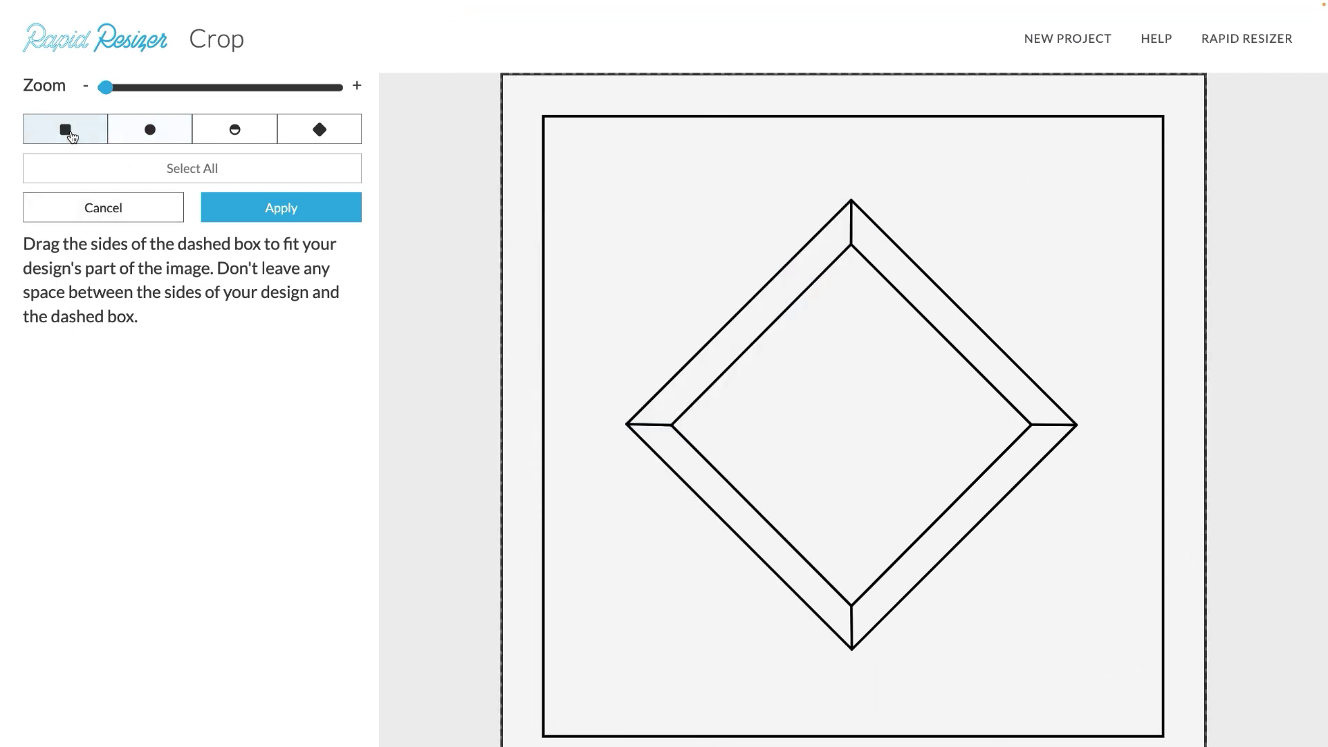